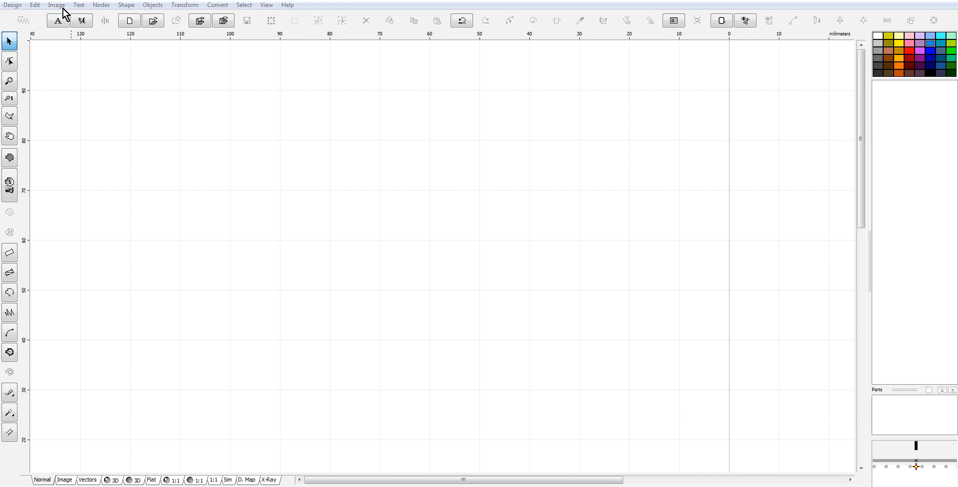
# - Set the hoop to the Brother PR-600, 200 x 300 mm, in the preferences and apply it
pyautogui.click(35, 5)
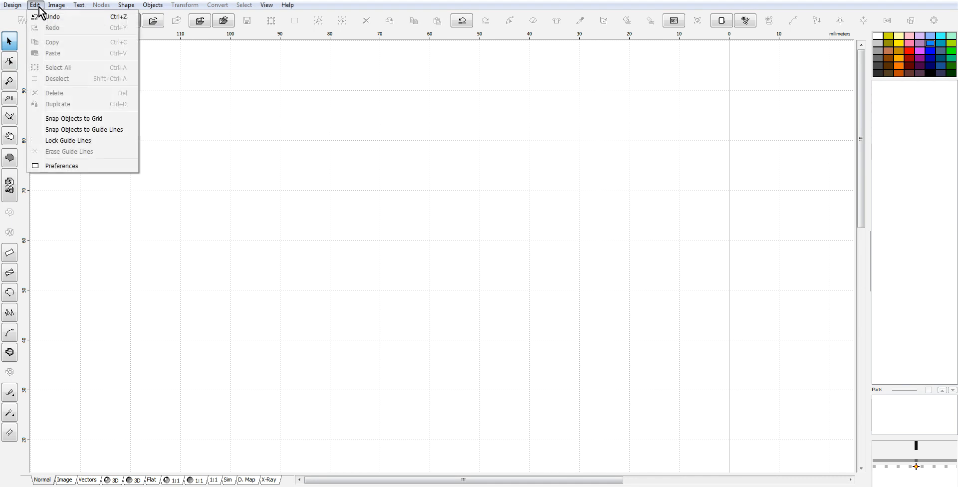
pyautogui.click(72, 168)
pyautogui.click(563, 169)
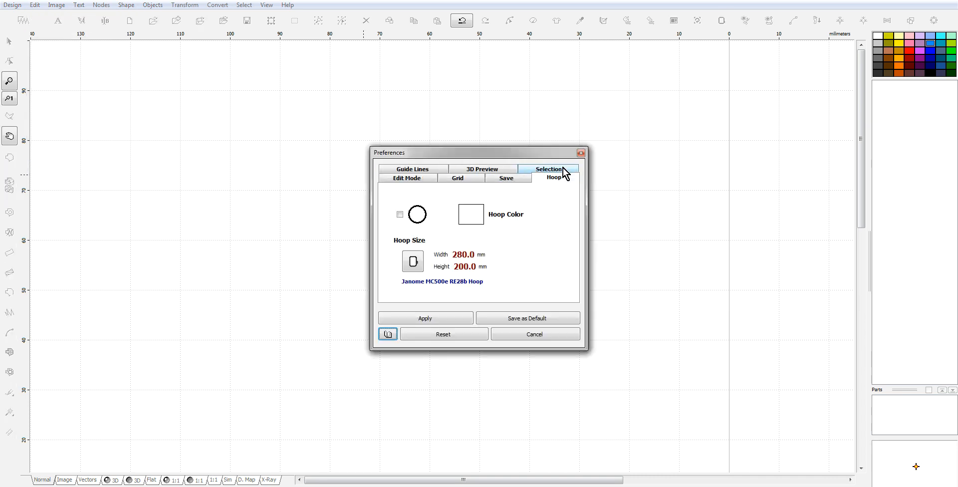
pyautogui.click(412, 266)
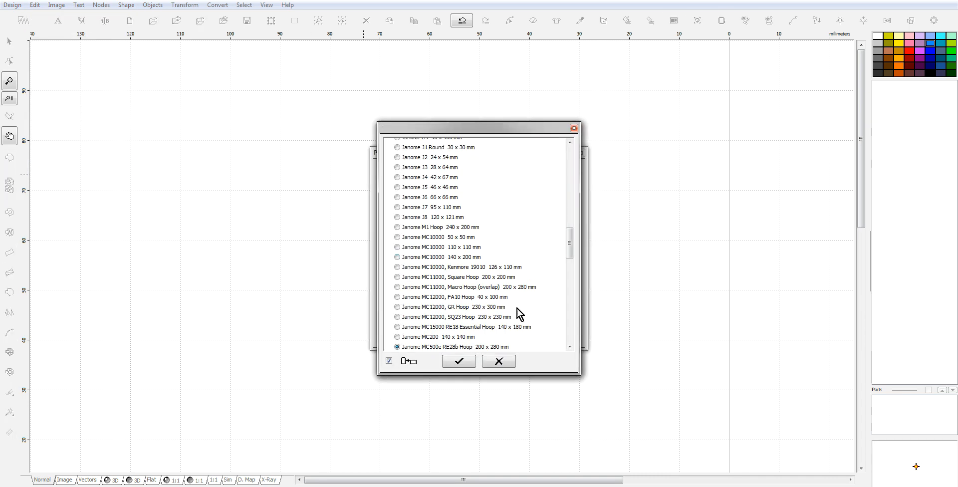
pyautogui.click(569, 192)
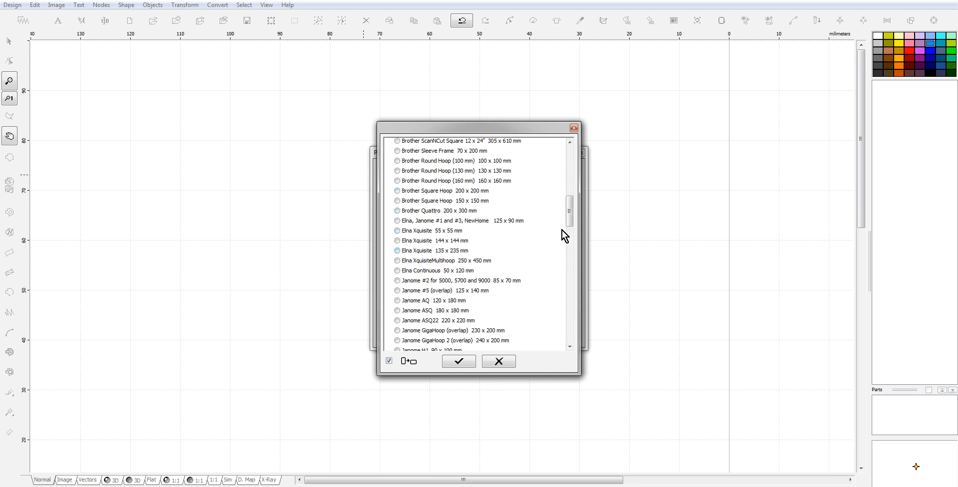
pyautogui.click(569, 164)
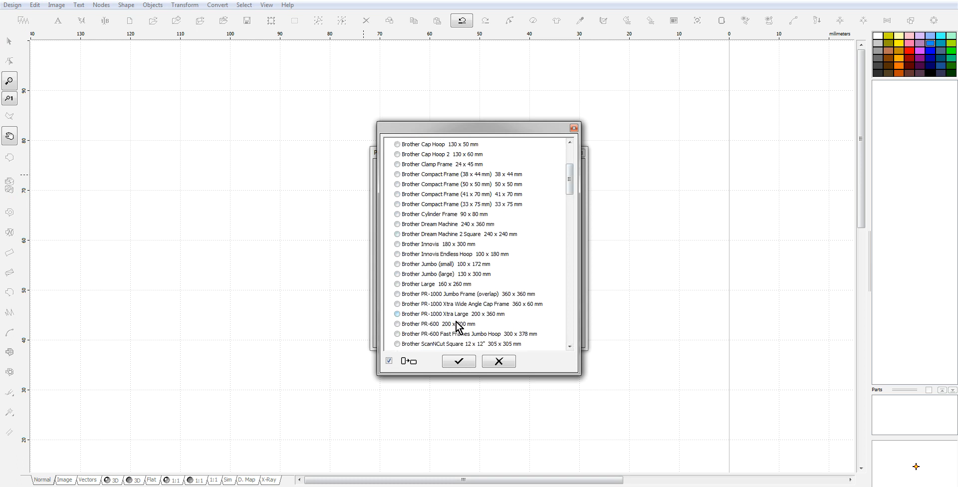
pyautogui.click(462, 363)
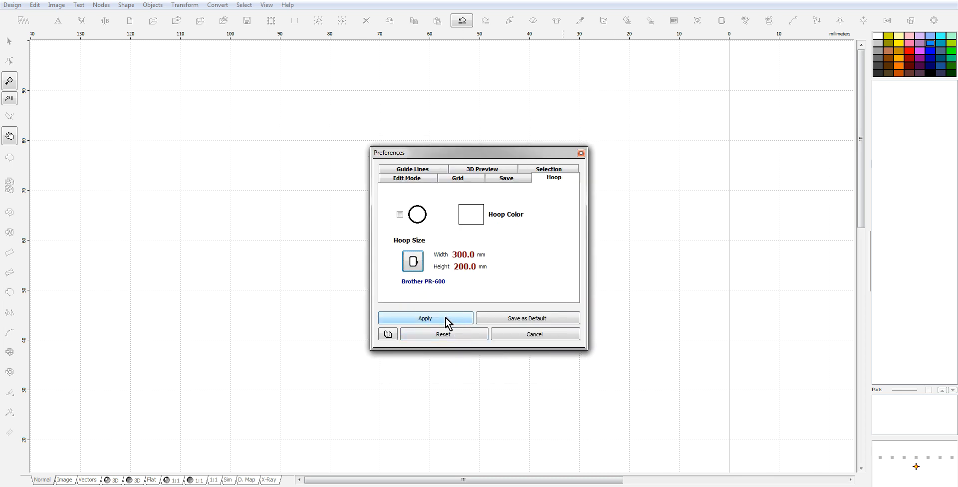
pyautogui.click(444, 317)
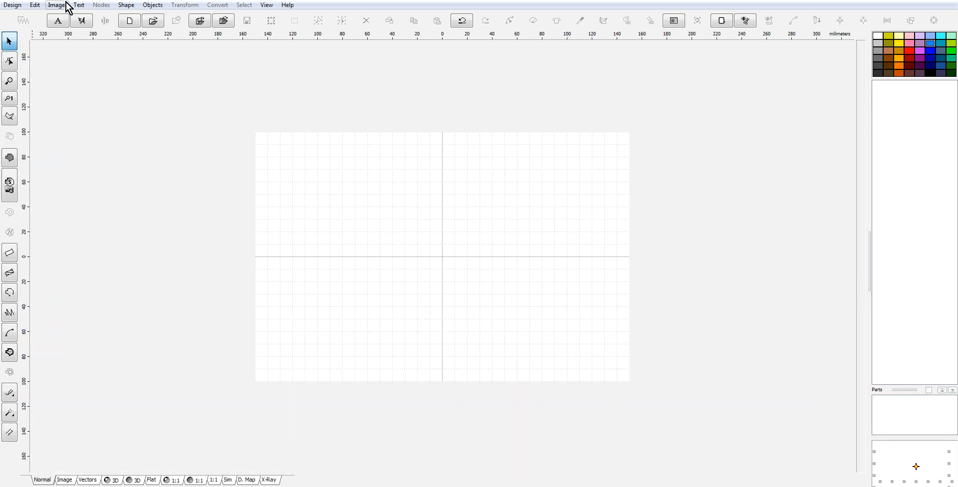
# - Start an image import and browse on Clipart1 (T:) through Etsy and Pretty Grafik to the folder 594 - Christmas Trees
pyautogui.click(66, 4)
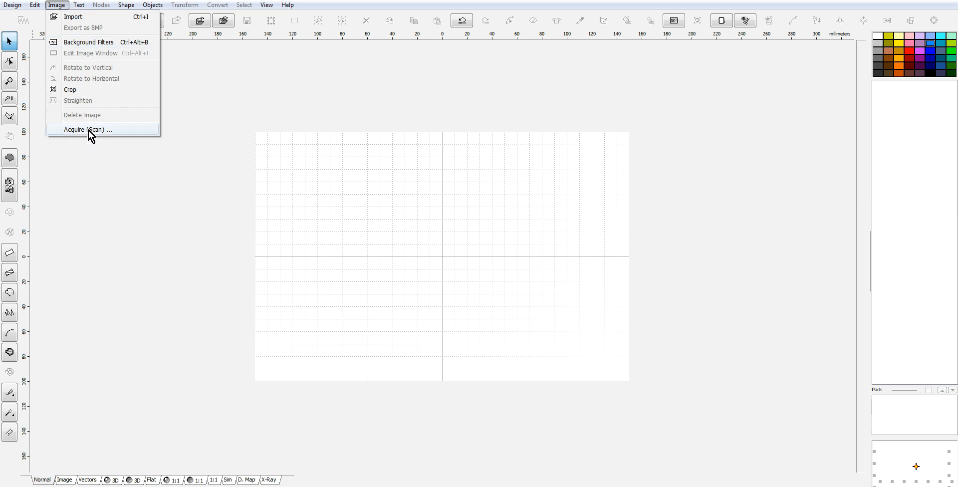
pyautogui.click(75, 19)
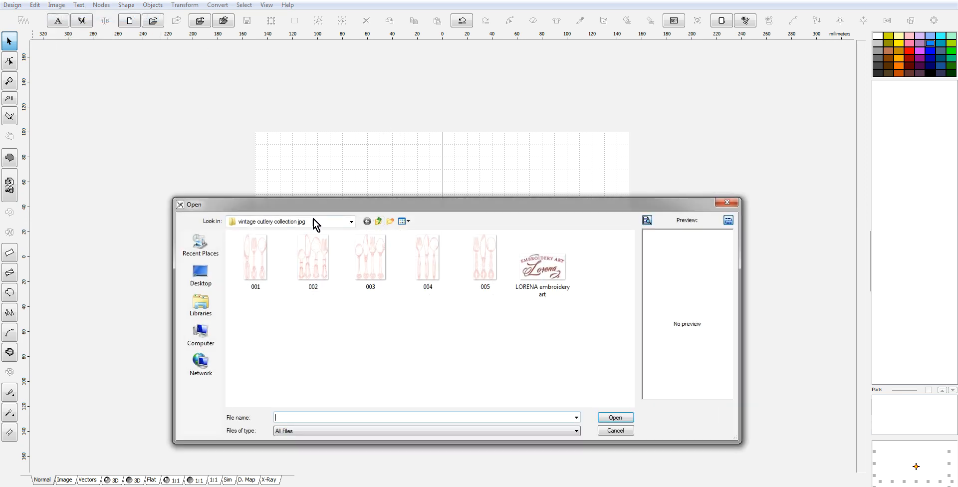
pyautogui.click(204, 335)
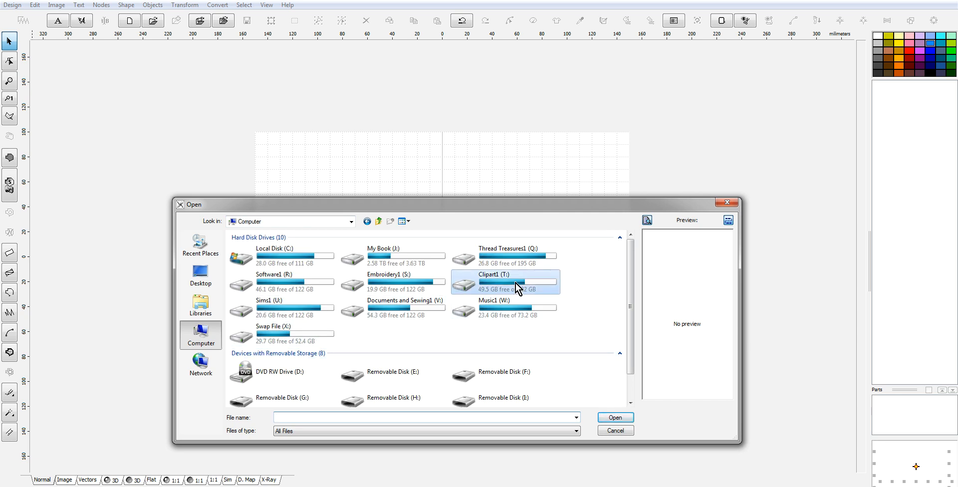
pyautogui.doubleClick(515, 283)
pyautogui.scroll(-8, 308, 330)
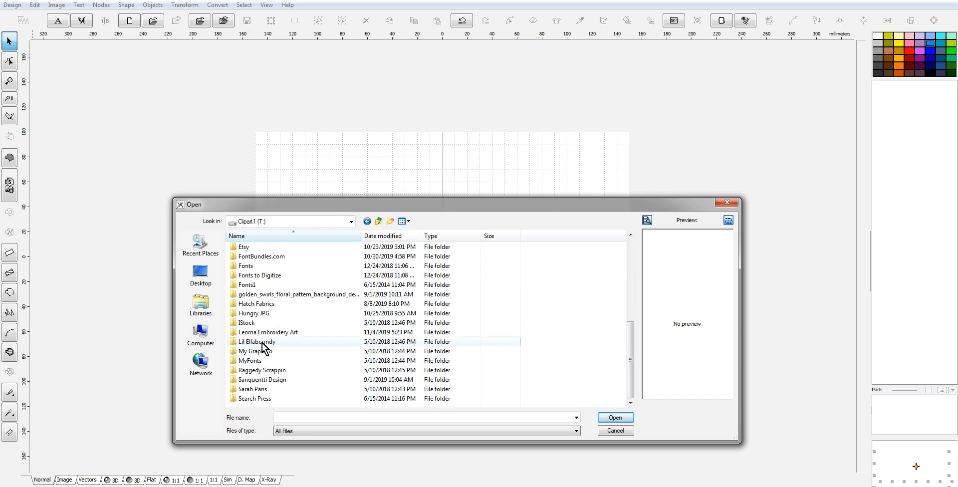
pyautogui.doubleClick(249, 246)
pyautogui.scroll(-12, 280, 329)
pyautogui.scroll(1, 274, 312)
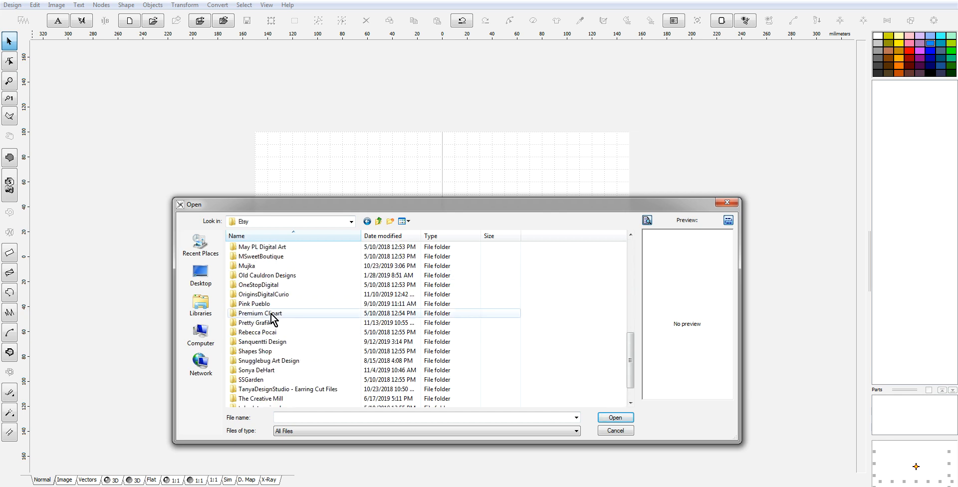
pyautogui.doubleClick(270, 324)
pyautogui.scroll(-3, 310, 322)
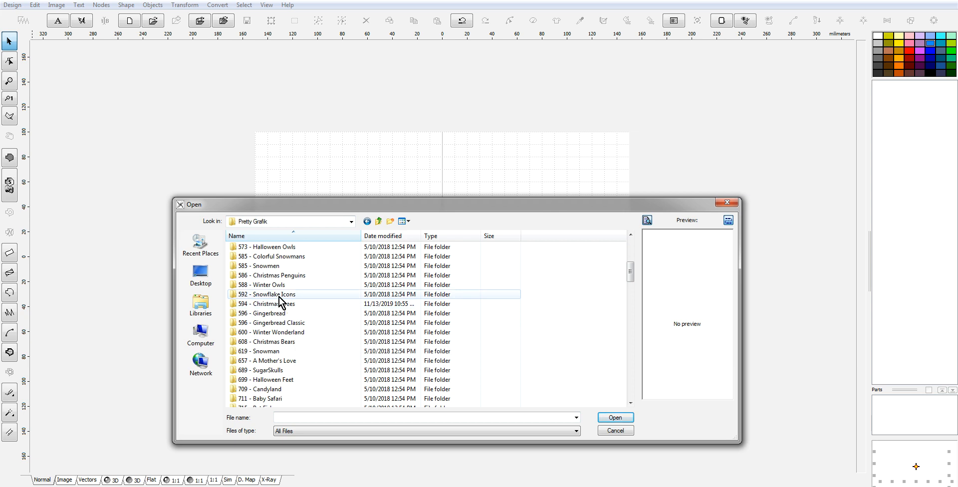
pyautogui.click(292, 306)
pyautogui.doubleClick(294, 307)
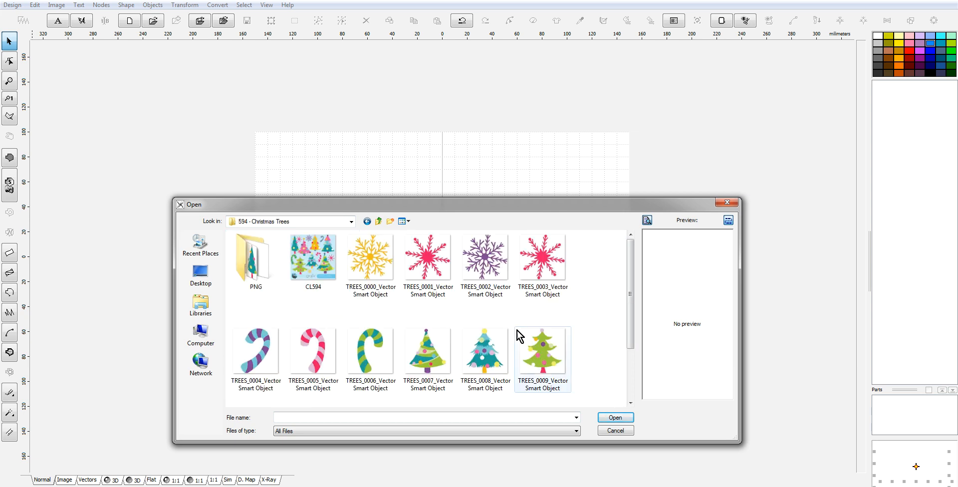
# - Import the green tree image TREES_0009_Vector Smart Object, scaled to fit the current hoop
pyautogui.click(544, 360)
pyautogui.click(617, 417)
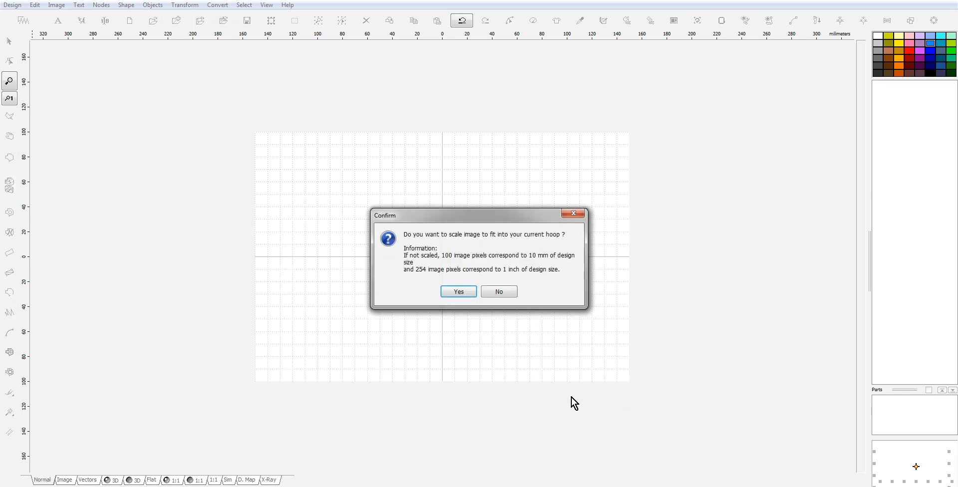
pyautogui.click(465, 296)
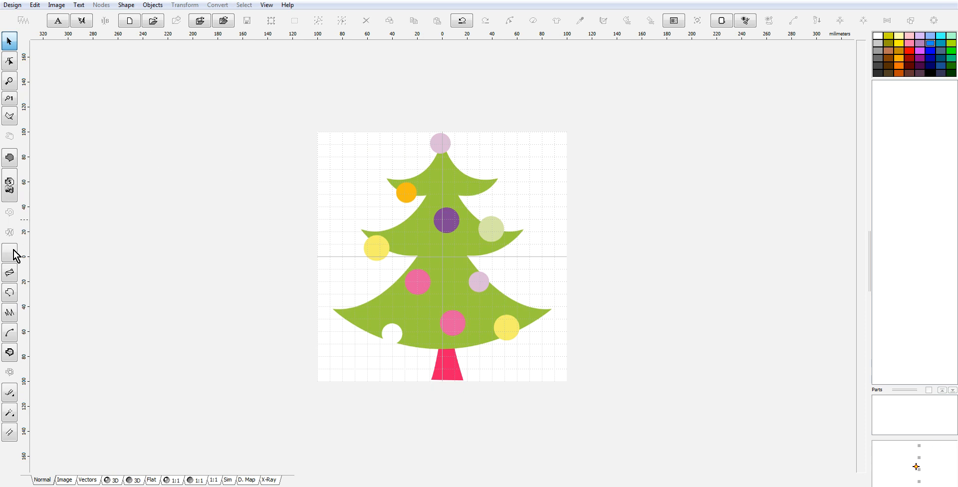
# - Start an outline with a 2.0 mm Single Stitch sample and trace the pink trunk's sides and base, curving the sides to fit
pyautogui.click(9, 292)
pyautogui.scroll(2, 431, 367)
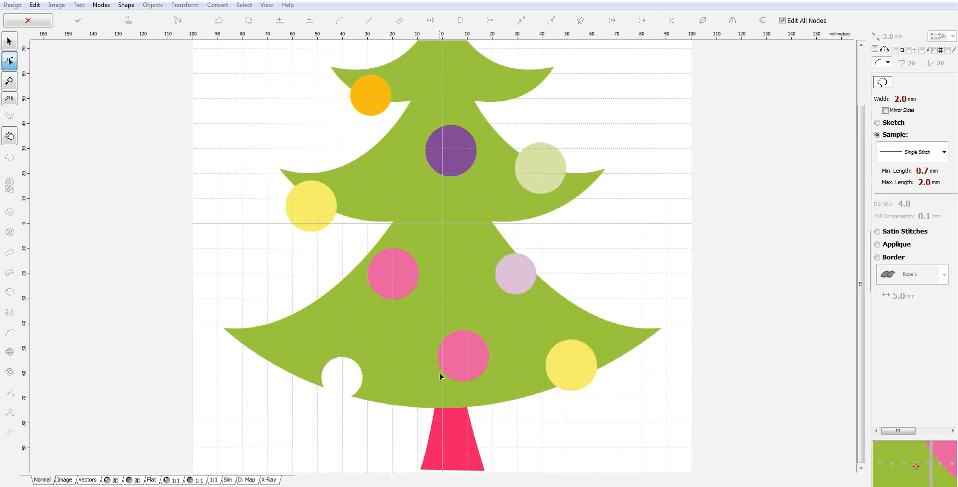
pyautogui.scroll(-2, 447, 384)
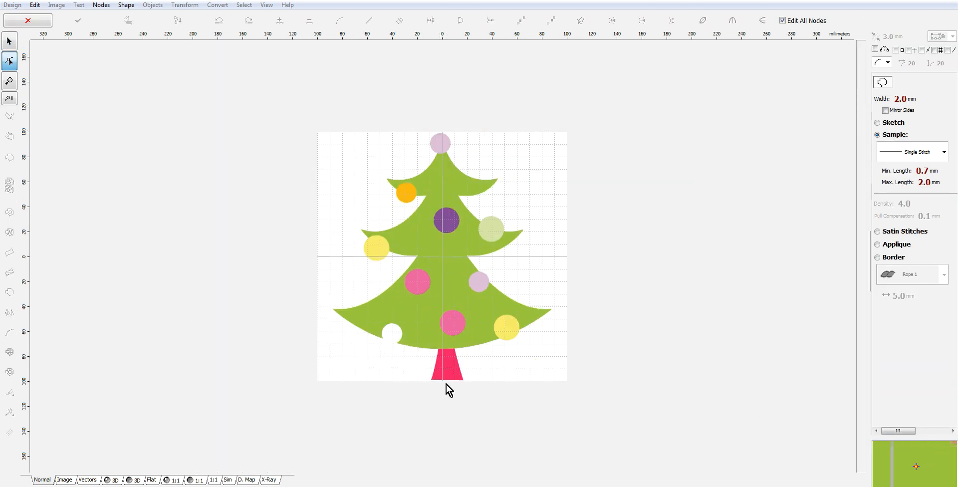
pyautogui.click(439, 349)
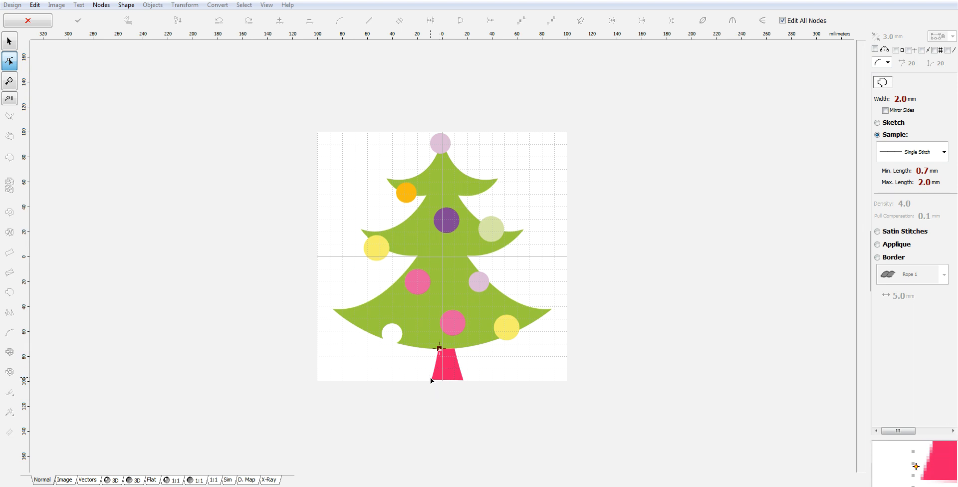
pyautogui.scroll(4, 439, 374)
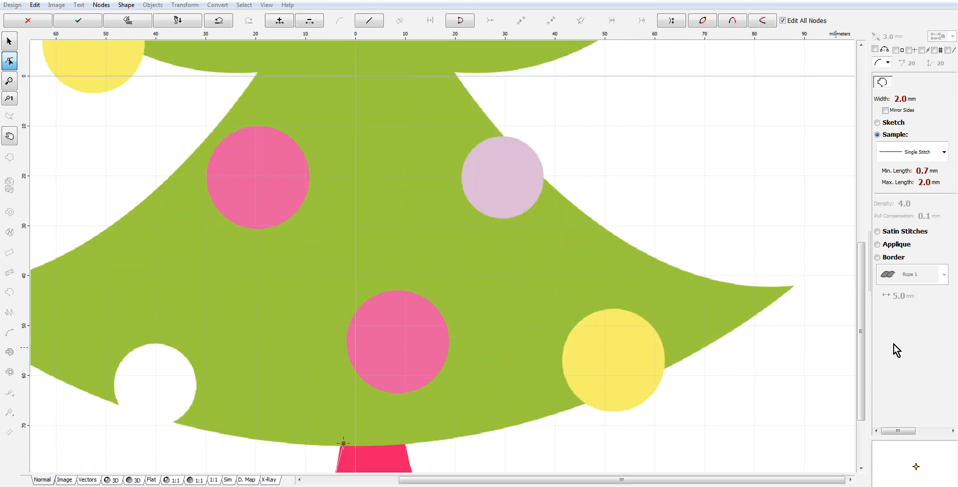
pyautogui.moveTo(865, 285); pyautogui.dragTo(863, 339)
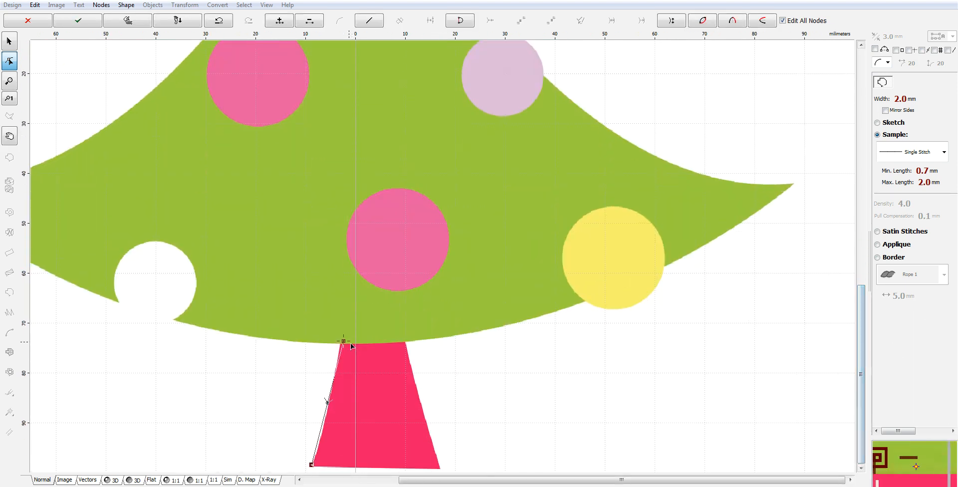
pyautogui.moveTo(344, 342); pyautogui.dragTo(340, 343)
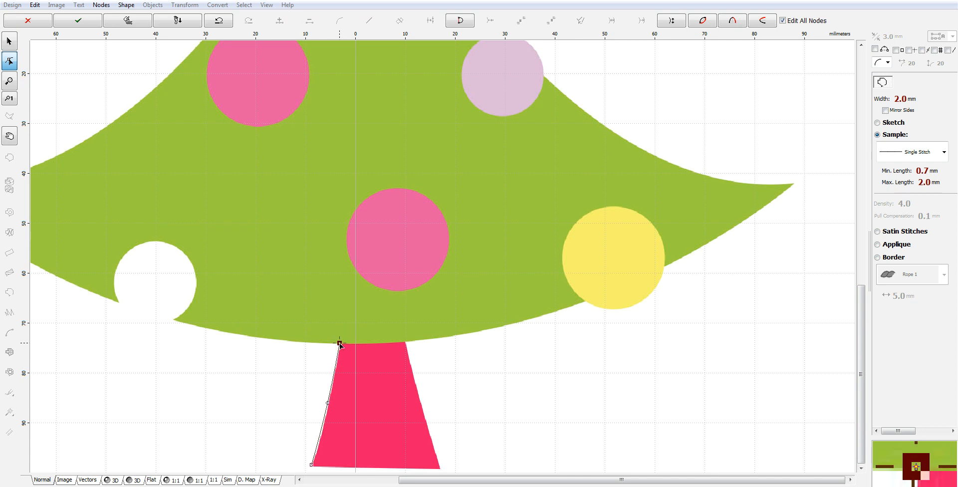
pyautogui.click(327, 402)
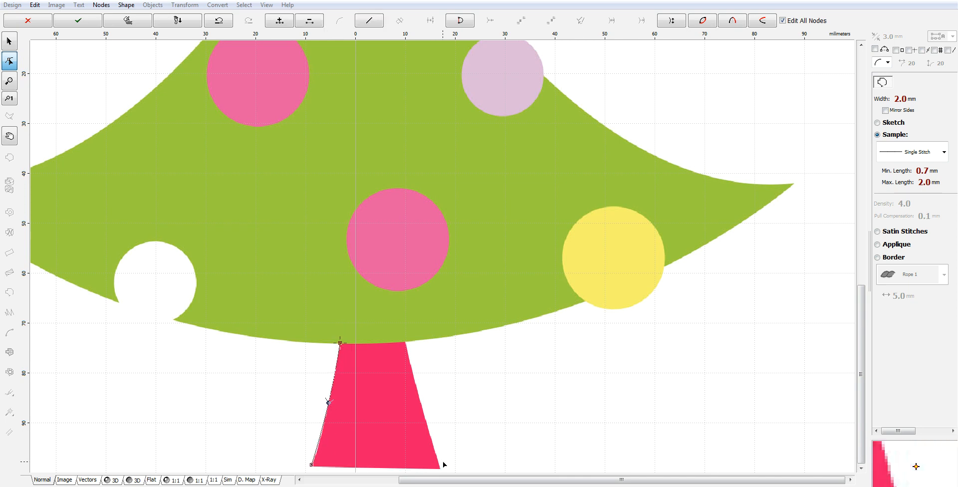
pyautogui.click(407, 342)
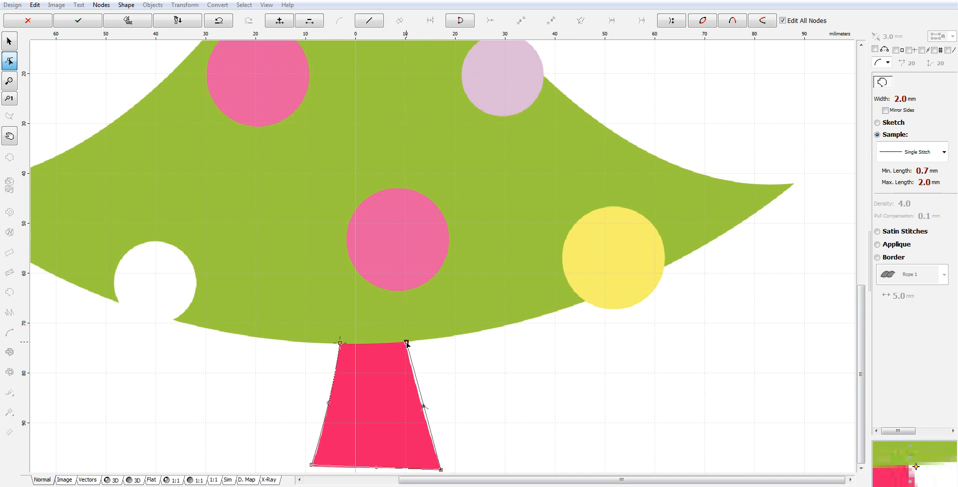
pyautogui.click(421, 406)
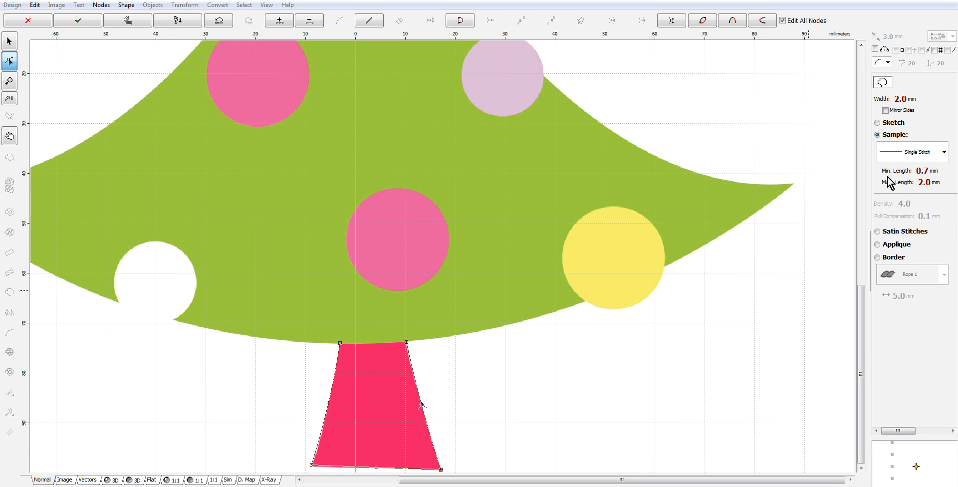
# - Continue the outline around the bottom tier's right side and along the middle tier's right underside, bending each segment to the image
pyautogui.click(792, 184)
pyautogui.moveTo(599, 263); pyautogui.dragTo(622, 288)
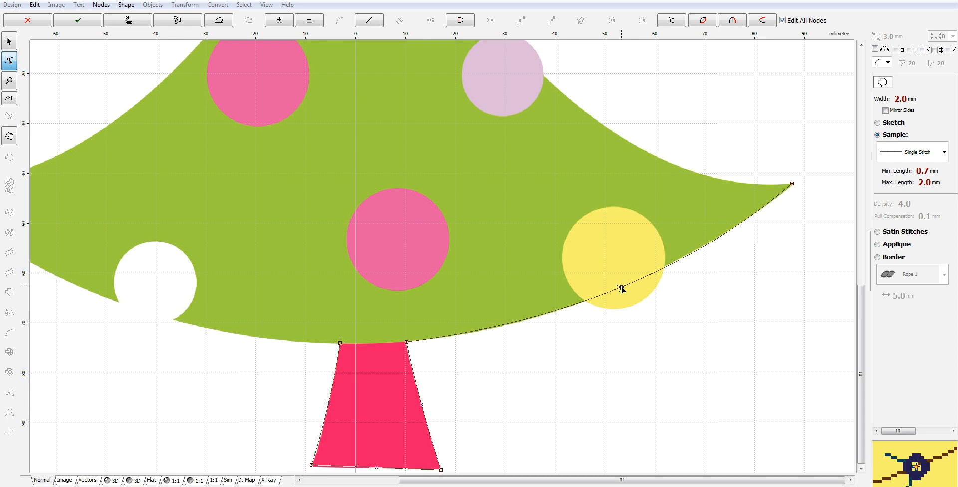
pyautogui.moveTo(866, 306); pyautogui.dragTo(864, 236)
pyautogui.click(455, 147)
pyautogui.moveTo(626, 256); pyautogui.dragTo(625, 318)
pyautogui.click(681, 45)
pyautogui.moveTo(567, 96); pyautogui.dragTo(577, 128)
# - Extend the outline up the middle tier's right slope and along the top tier's right underside, curving both segments to fit
pyautogui.moveTo(867, 238); pyautogui.dragTo(863, 151)
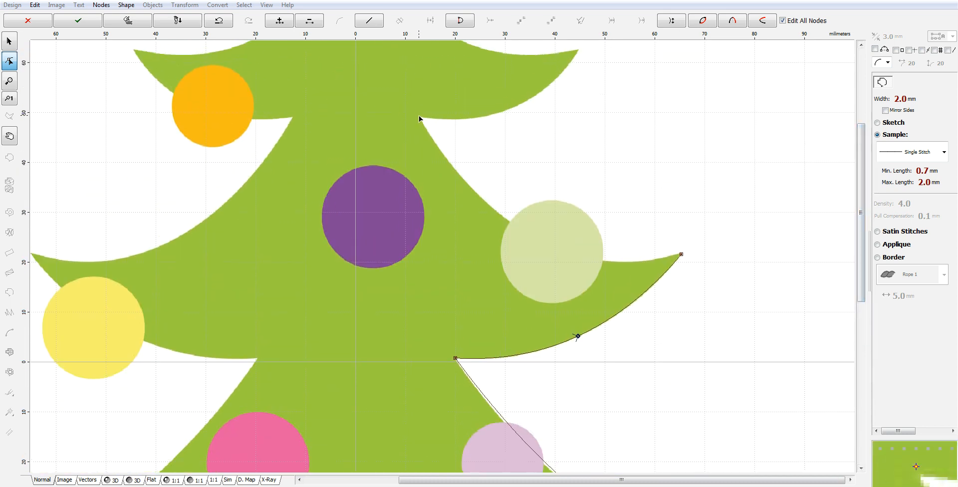
pyautogui.click(419, 115)
pyautogui.moveTo(552, 187); pyautogui.dragTo(537, 243)
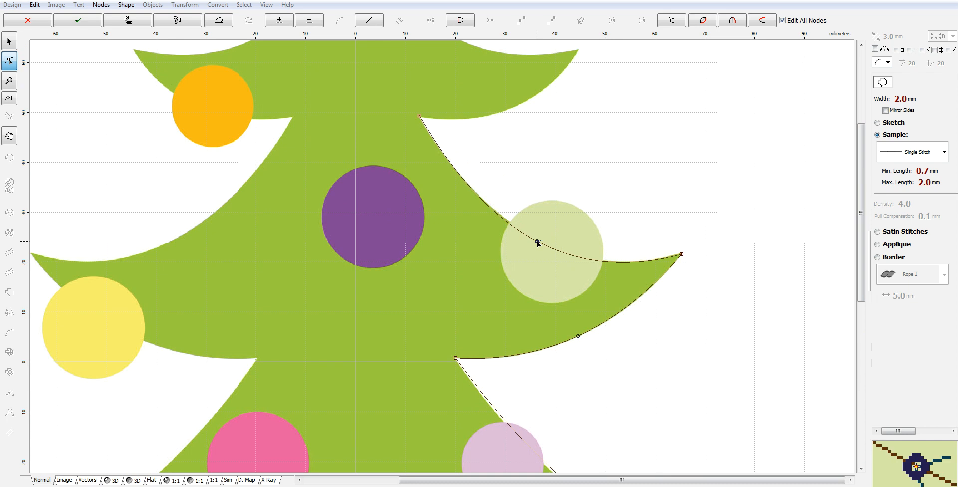
pyautogui.click(578, 50)
pyautogui.moveTo(497, 87); pyautogui.dragTo(511, 106)
pyautogui.moveTo(860, 145); pyautogui.dragTo(873, 72)
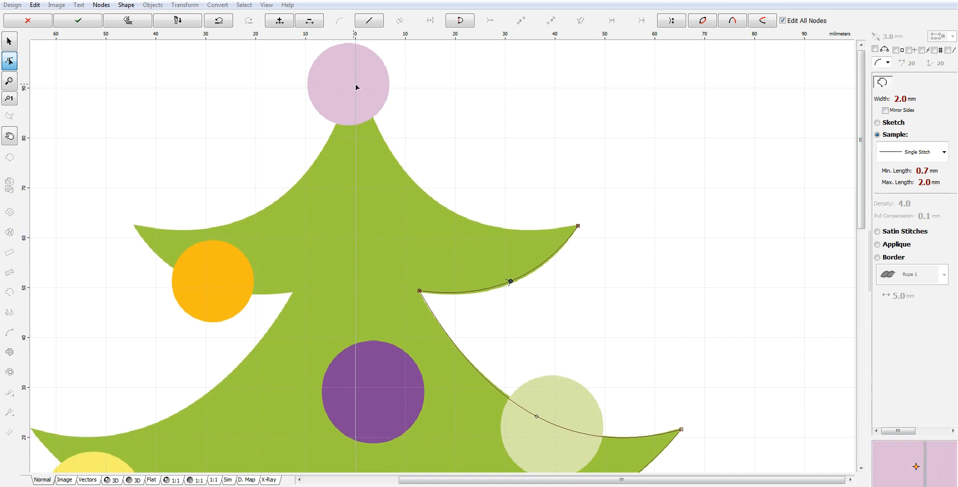
# - Trace the top tier from its right tip over the treetop to the left tip and back along its left underside with fitted curves
pyautogui.click(356, 88)
pyautogui.moveTo(466, 157); pyautogui.dragTo(444, 207)
pyautogui.click(133, 224)
pyautogui.moveTo(244, 155); pyautogui.dragTo(272, 206)
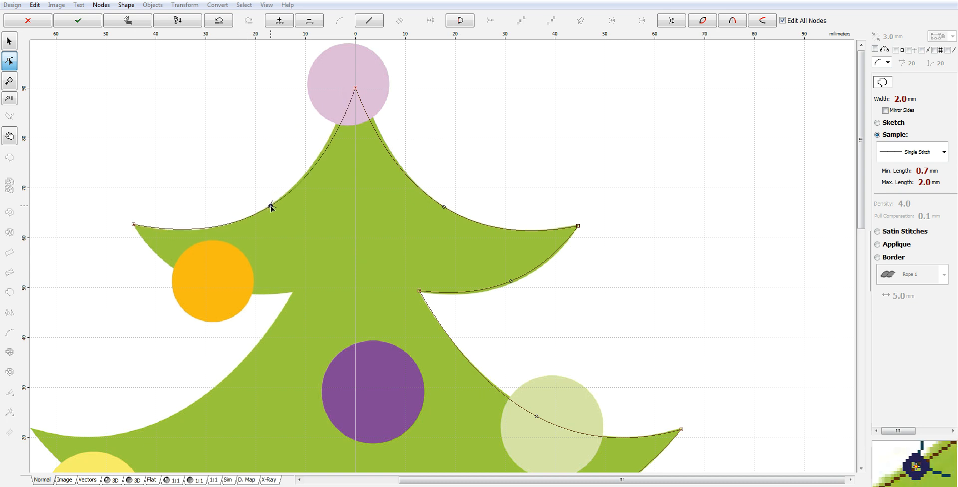
pyautogui.click(292, 291)
pyautogui.moveTo(212, 258); pyautogui.dragTo(190, 276)
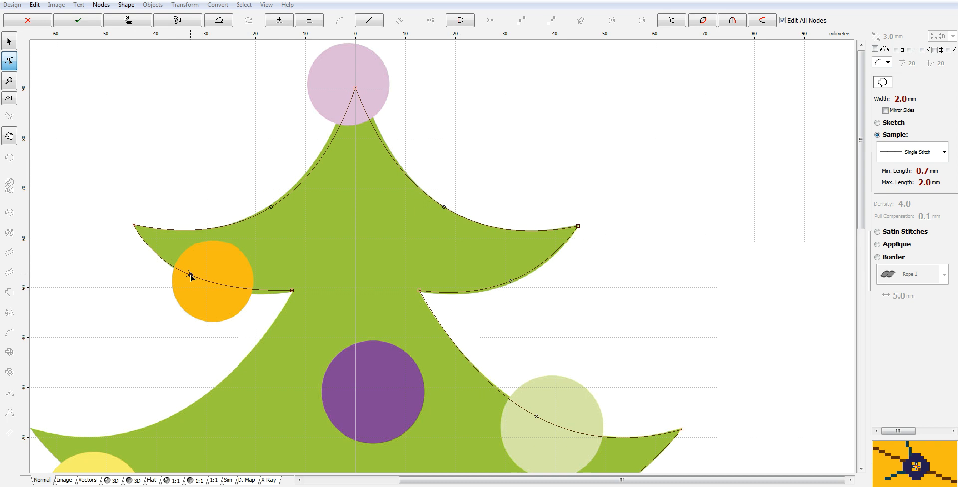
# - Trace the middle tier's left slope and left underside, bending both outline segments to follow the tree's edge
pyautogui.click(31, 429)
pyautogui.moveTo(163, 360); pyautogui.dragTo(174, 415)
pyautogui.moveTo(865, 228); pyautogui.dragTo(815, 349)
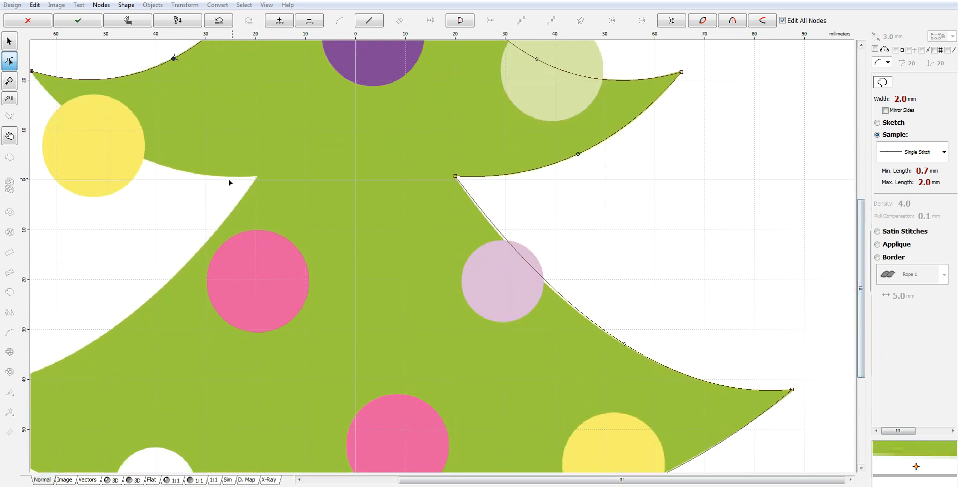
pyautogui.click(257, 175)
pyautogui.moveTo(144, 130); pyautogui.dragTo(126, 154)
# - Trace the bottom tier's left slope and left underside back to the trunk, bending both segments to follow the tree's edge
pyautogui.scroll(-1, 170, 279)
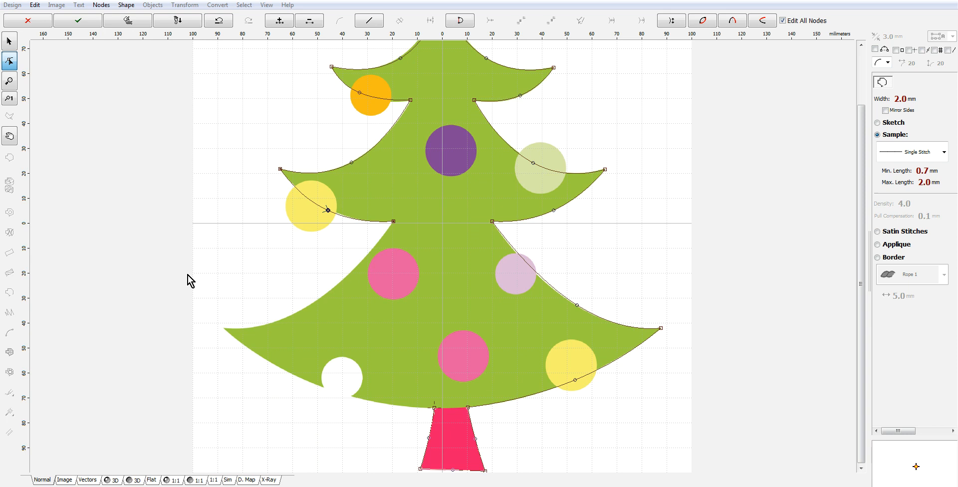
pyautogui.click(223, 328)
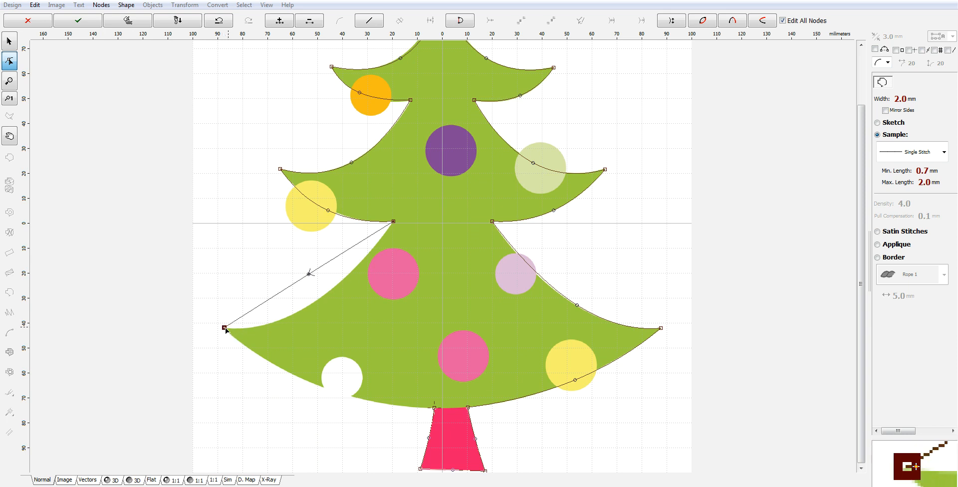
pyautogui.moveTo(309, 274); pyautogui.dragTo(305, 309)
pyautogui.moveTo(414, 405); pyautogui.dragTo(435, 408)
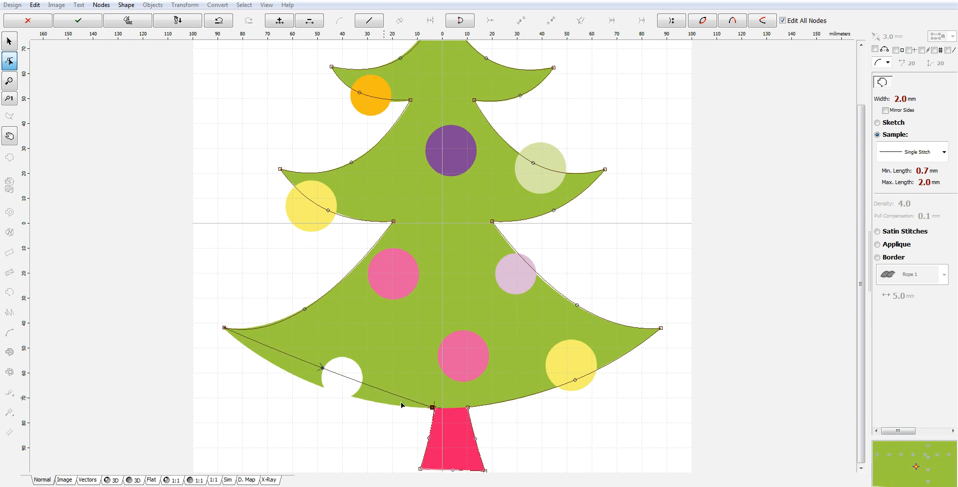
pyautogui.moveTo(322, 368); pyautogui.dragTo(315, 386)
# - Finish the tree outline object and delete the background clipart image
pyautogui.rightClick(387, 345)
pyautogui.click(451, 349)
pyautogui.rightClick(487, 266)
pyautogui.click(553, 231)
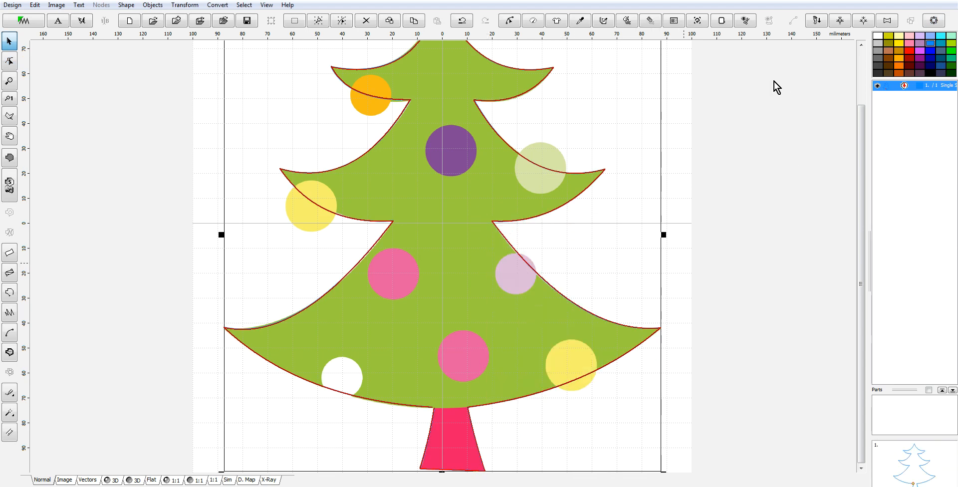
pyautogui.click(56, 5)
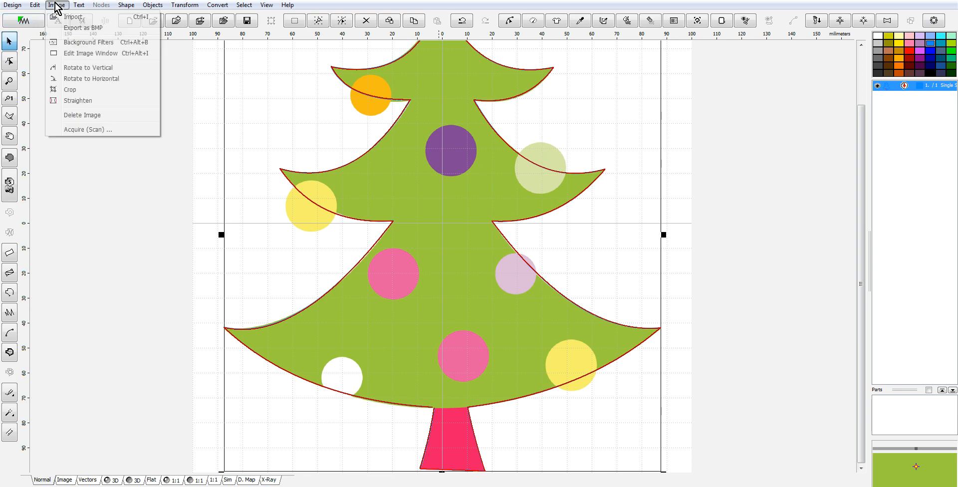
pyautogui.click(98, 115)
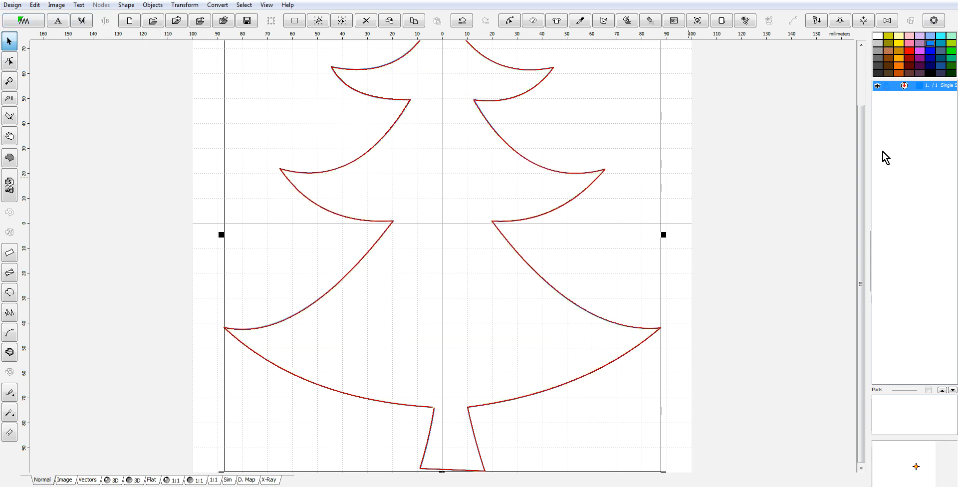
# - Set the hoop to Brother PR-600 and rotate it to 300 mm wide by 200 mm high
pyautogui.click(36, 5)
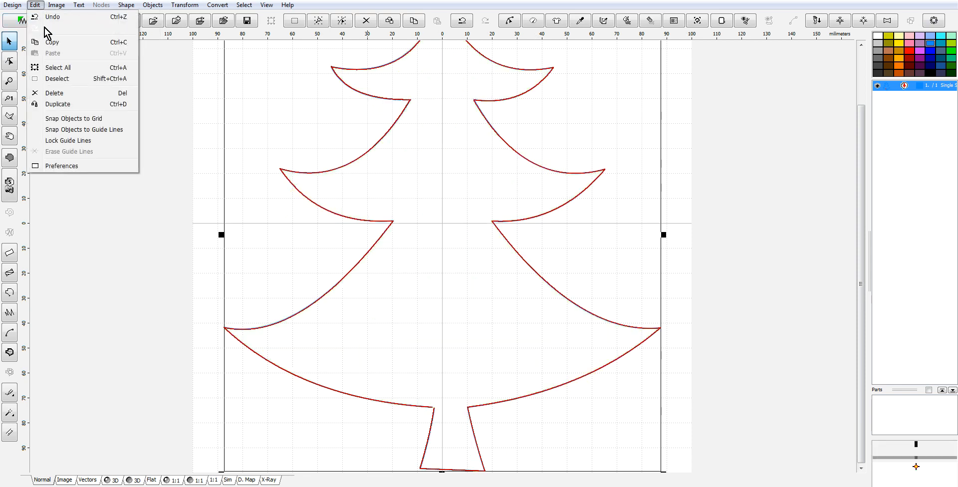
pyautogui.click(76, 167)
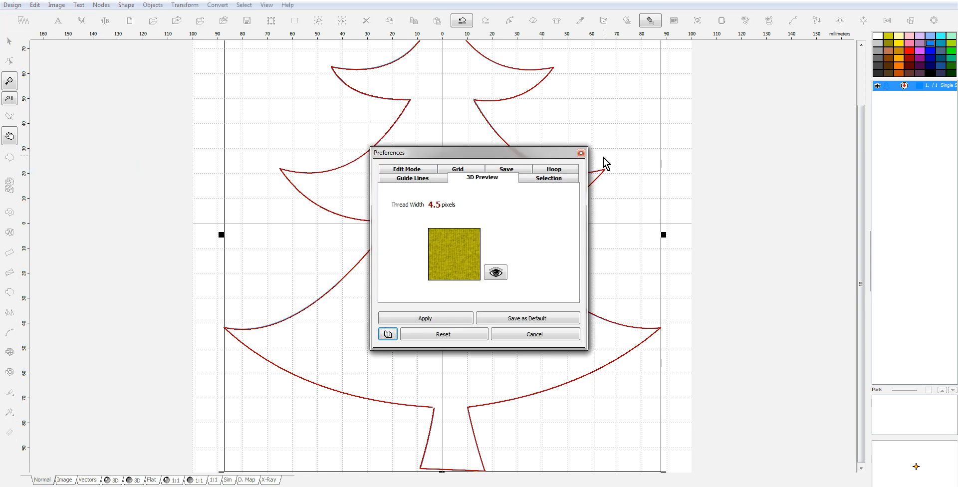
pyautogui.click(569, 178)
pyautogui.click(410, 262)
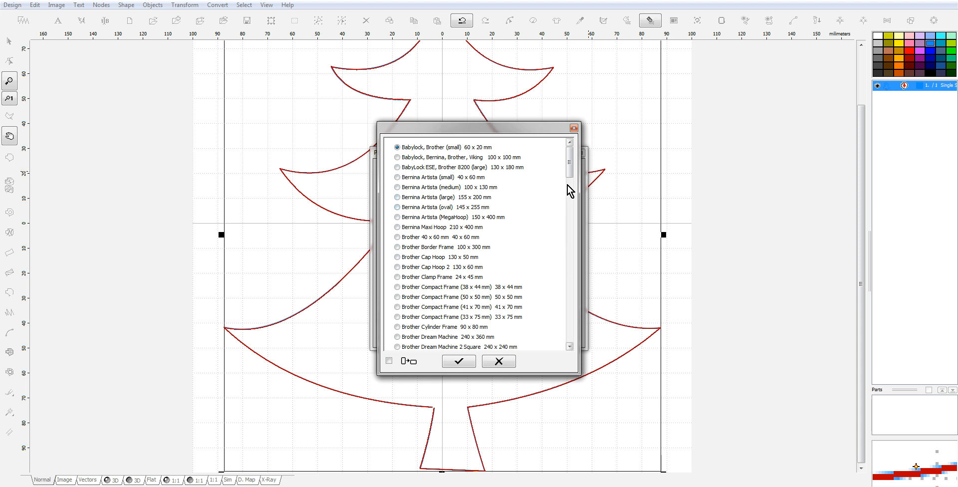
pyautogui.moveTo(573, 166); pyautogui.dragTo(576, 202)
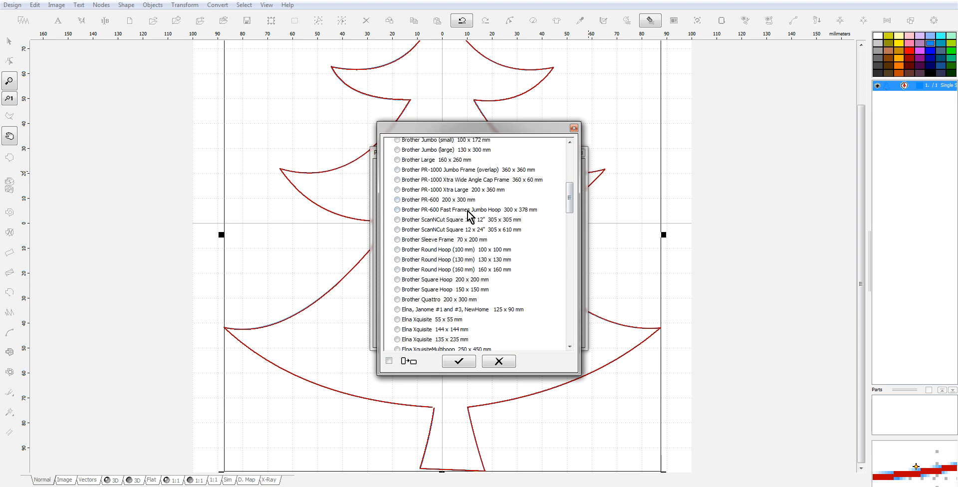
pyautogui.click(458, 361)
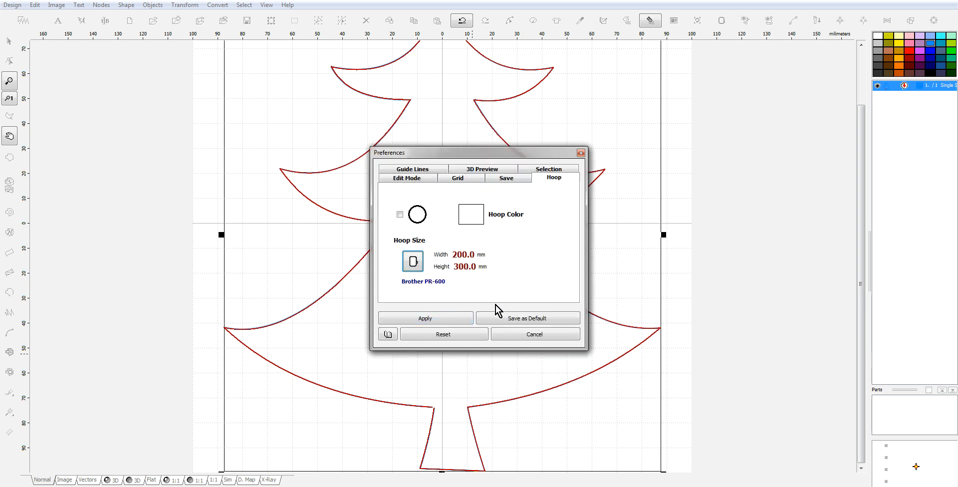
pyautogui.click(413, 263)
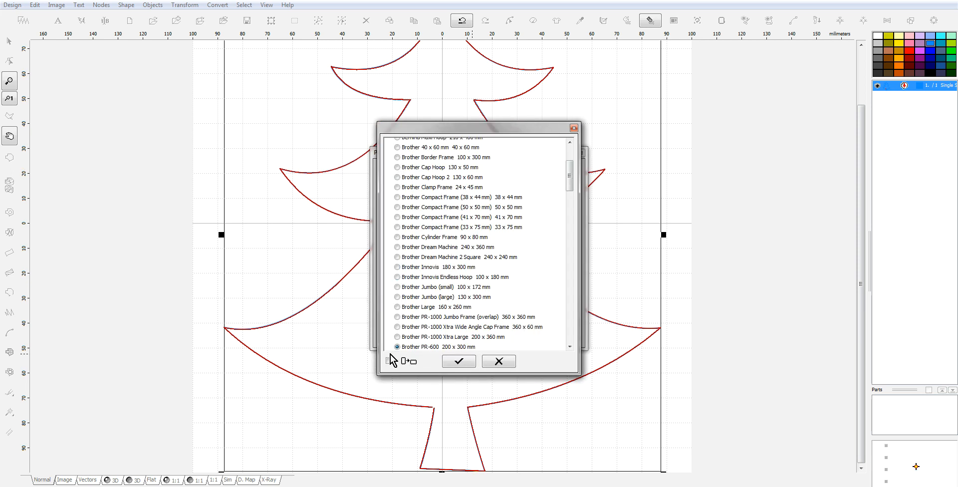
pyautogui.click(459, 361)
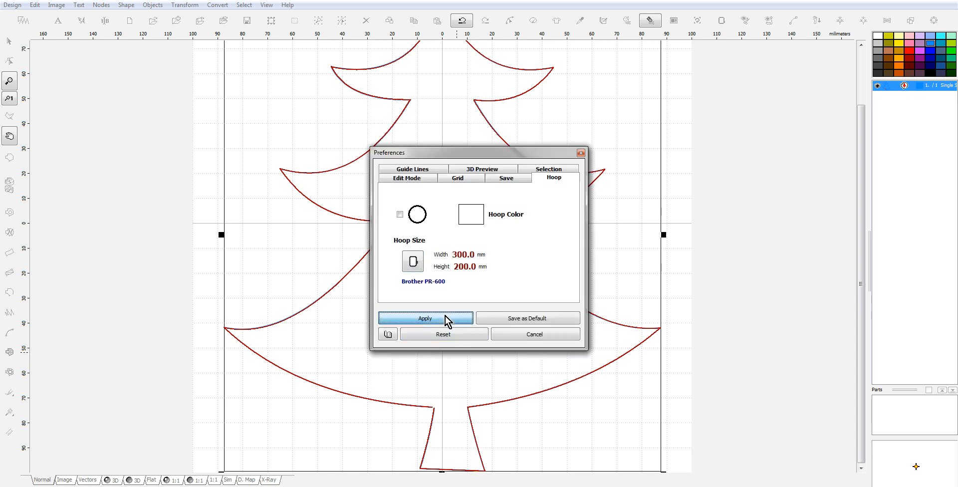
pyautogui.click(445, 320)
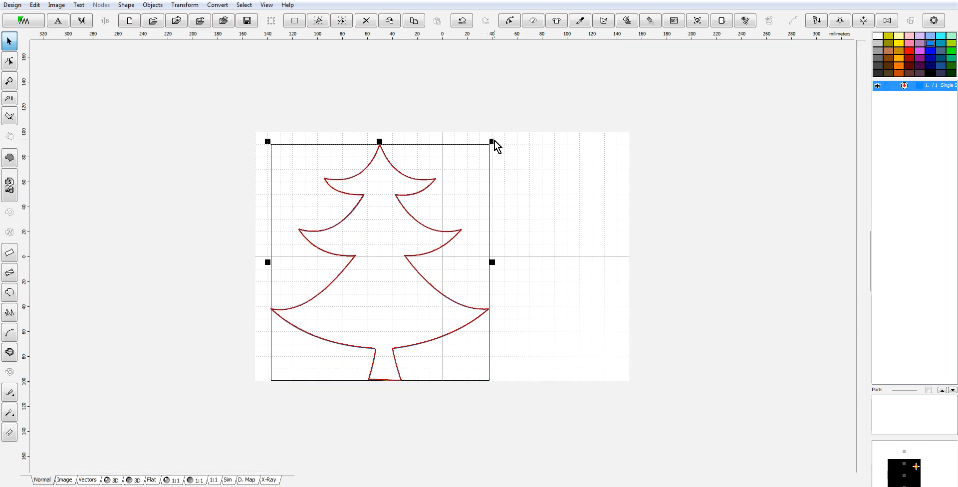
# - Shrink the tree outline to about 145 mm wide, place it toward the hoop's left side, and paste a copy exactly over it
pyautogui.moveTo(491, 141); pyautogui.dragTo(452, 185)
pyautogui.moveTo(360, 299); pyautogui.dragTo(357, 274)
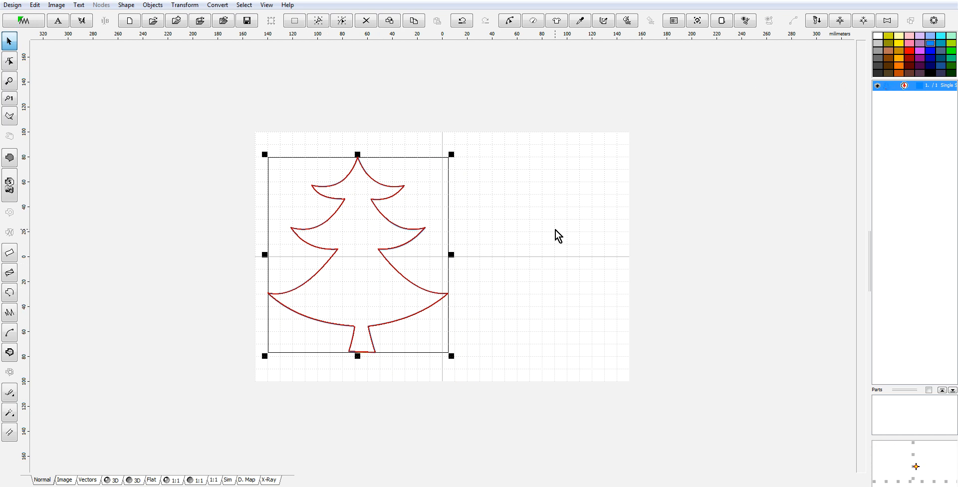
pyautogui.hotkey('ctrl', 'c')
pyautogui.hotkey('ctrl', 'v')
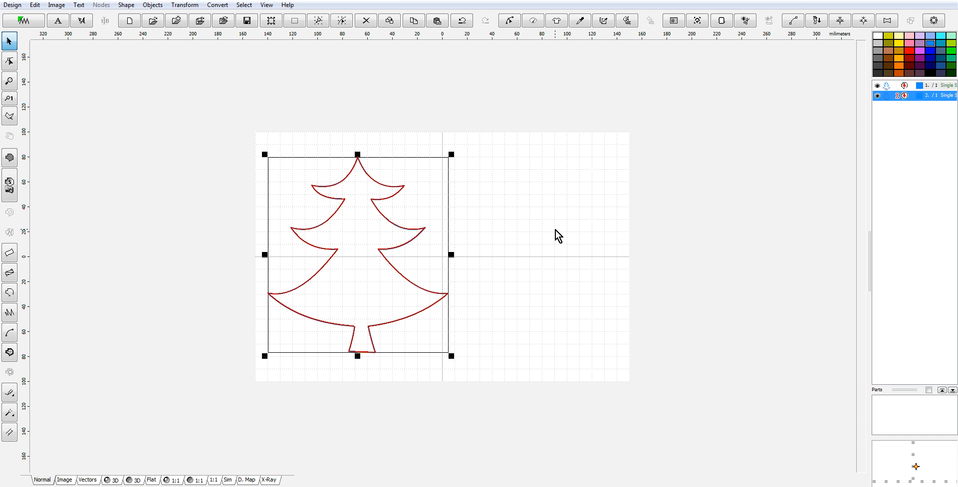
# - Recolor the copied outline with a dark green thread from the Madeira Rayon catalog and display the design in 3D
pyautogui.rightClick(889, 97)
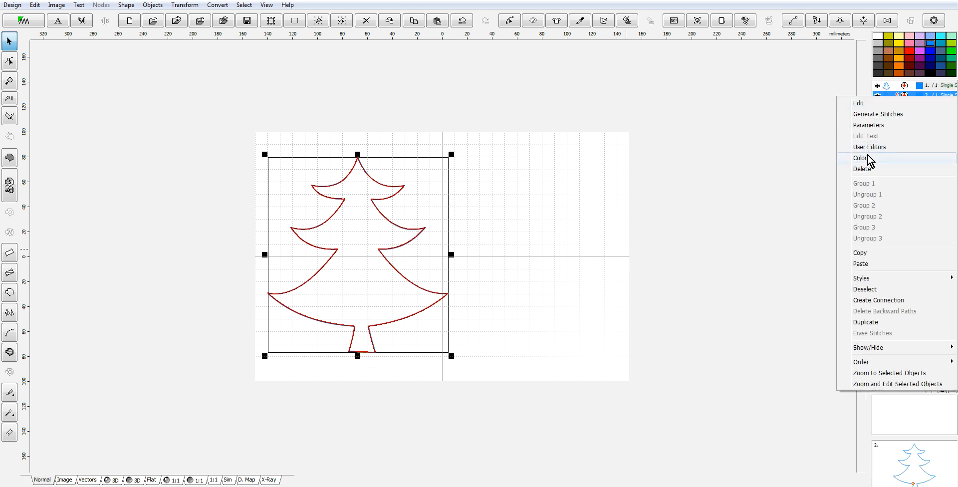
pyautogui.moveTo(868, 158)
pyautogui.click(755, 202)
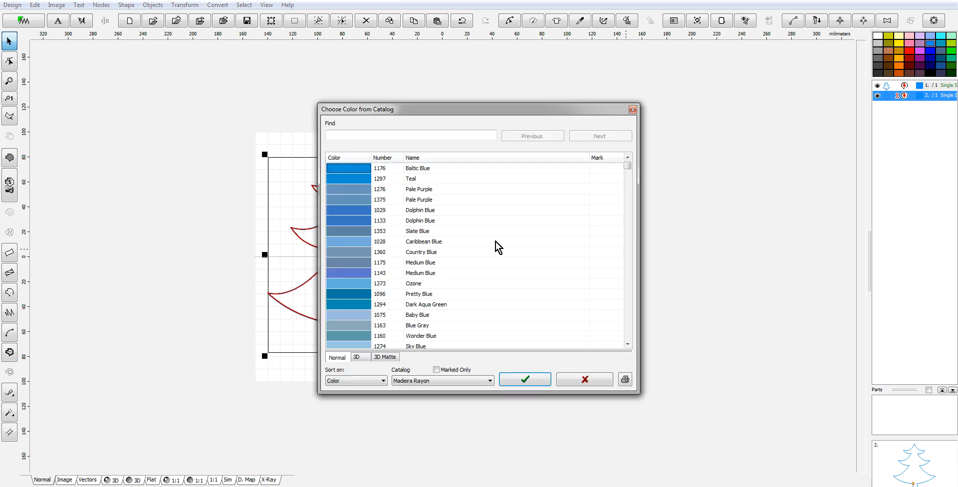
pyautogui.moveTo(632, 165); pyautogui.dragTo(630, 255)
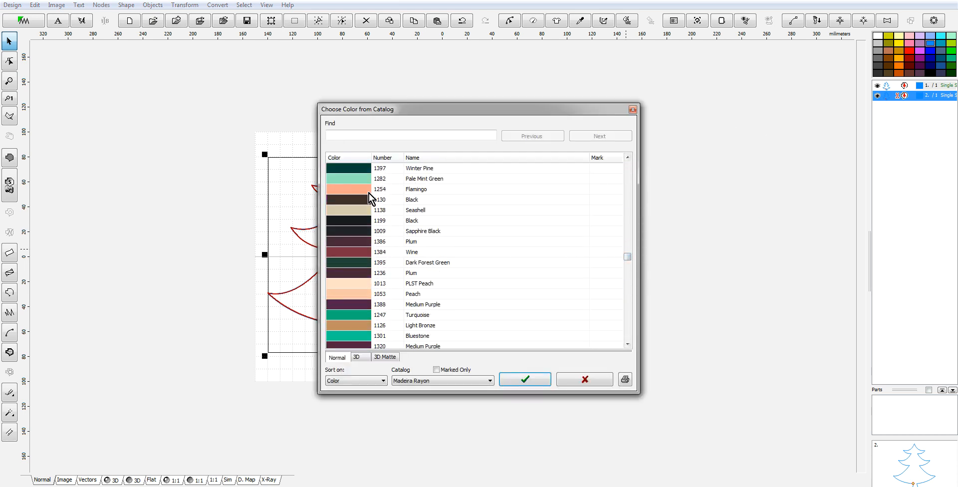
pyautogui.click(524, 379)
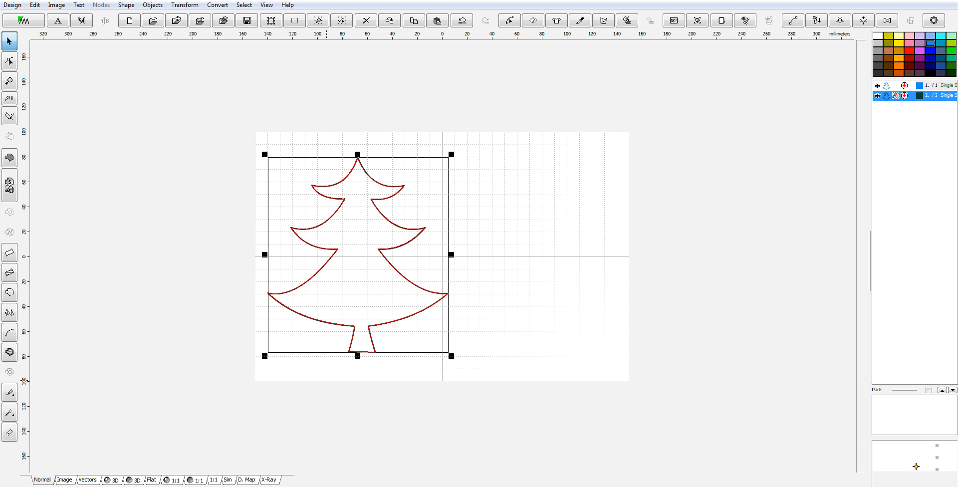
pyautogui.click(112, 480)
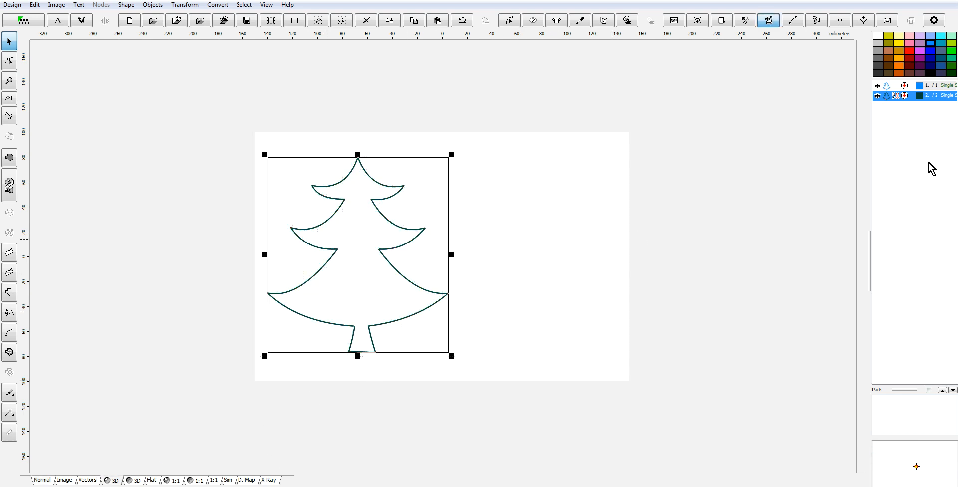
# - Change the copied outline's stitch sample to Redwork and generate its stitches
pyautogui.rightClick(886, 97)
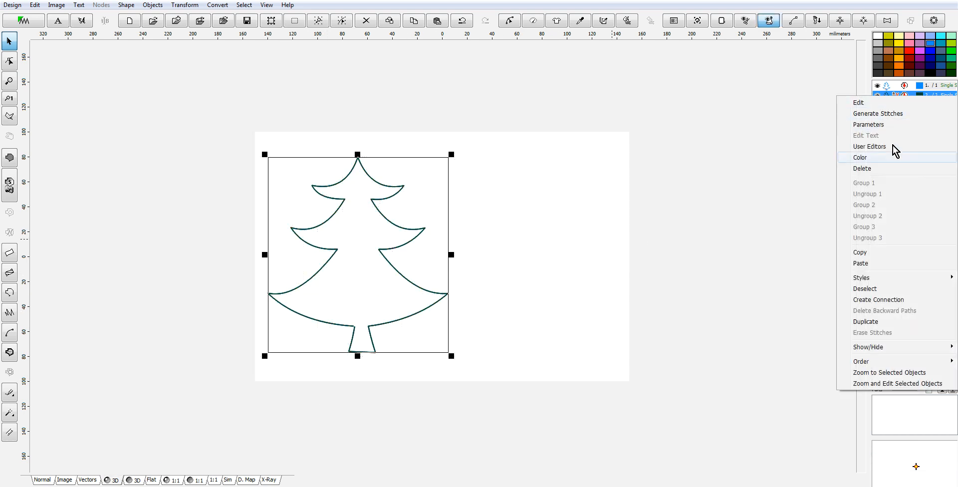
pyautogui.click(885, 125)
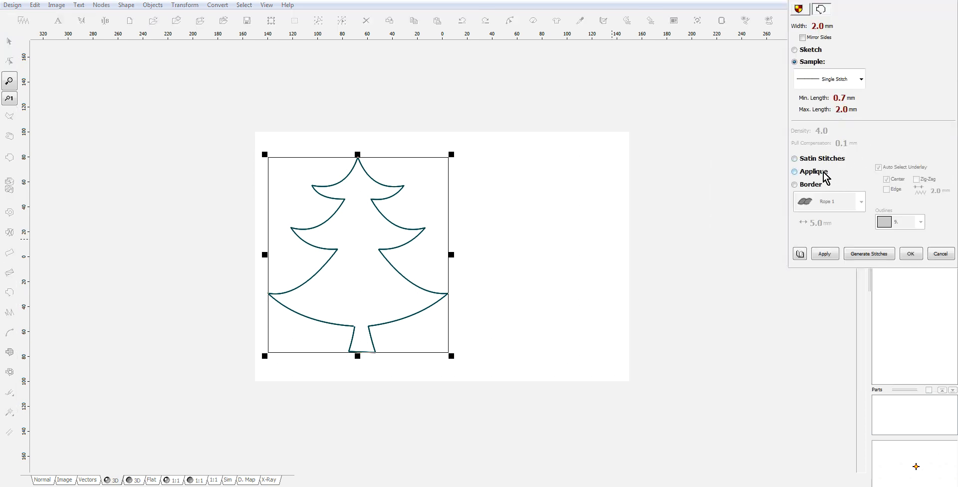
pyautogui.click(861, 78)
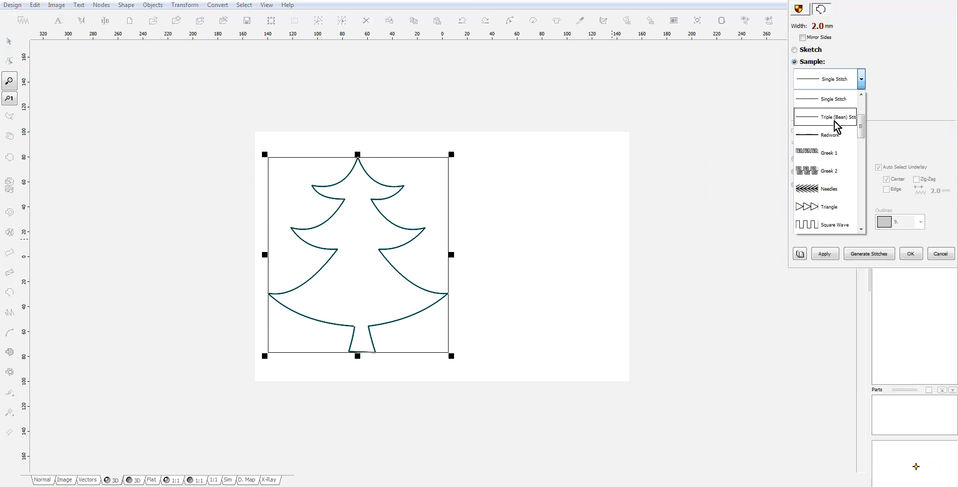
pyautogui.click(833, 134)
pyautogui.click(881, 251)
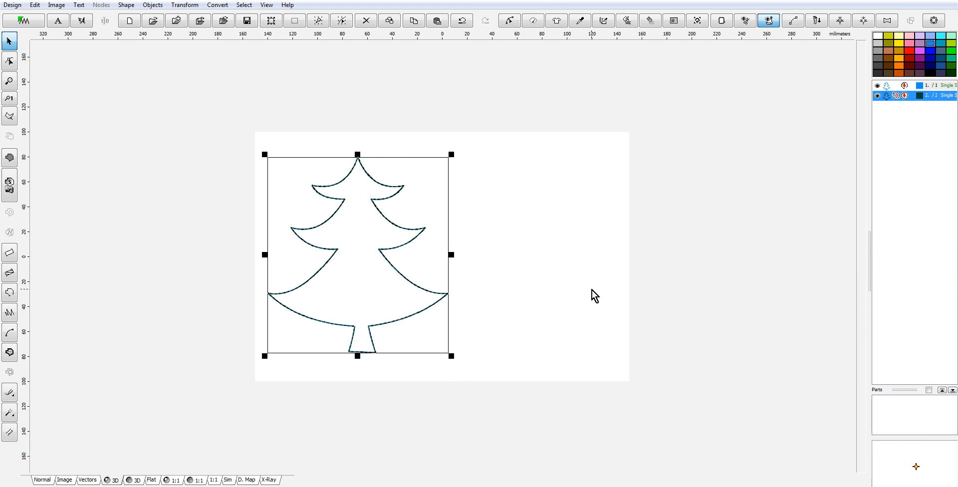
# - Group the two tree outlines with Group 1 and shrink the group to about 125 mm wide
pyautogui.hotkey('ctrl', 'a')
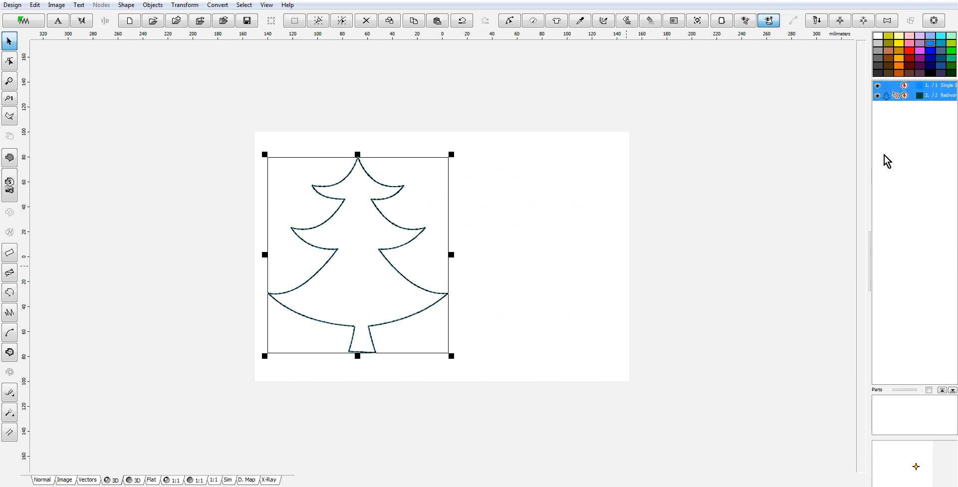
pyautogui.rightClick(890, 97)
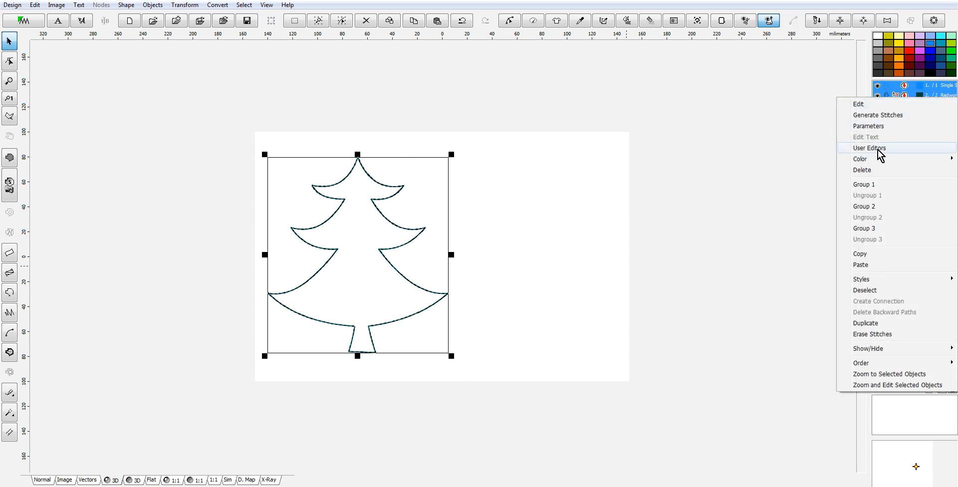
pyautogui.click(883, 185)
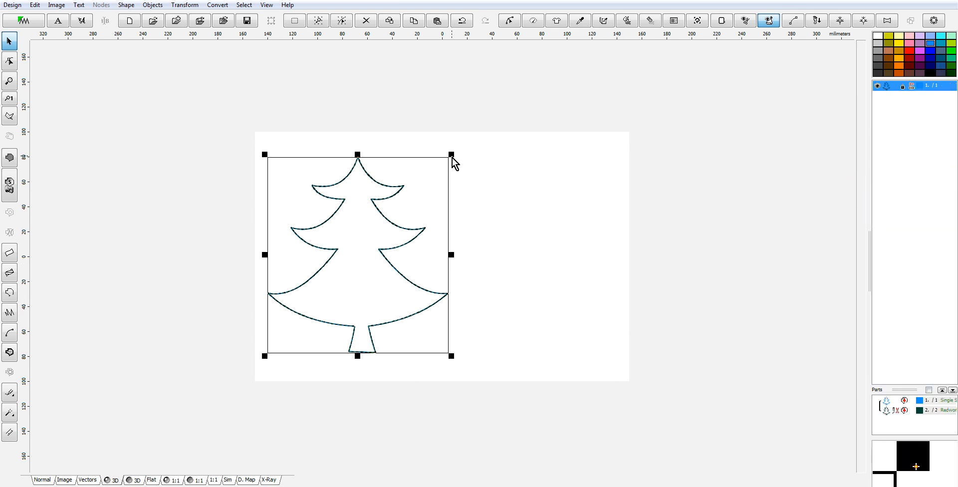
pyautogui.moveTo(451, 155); pyautogui.dragTo(424, 188)
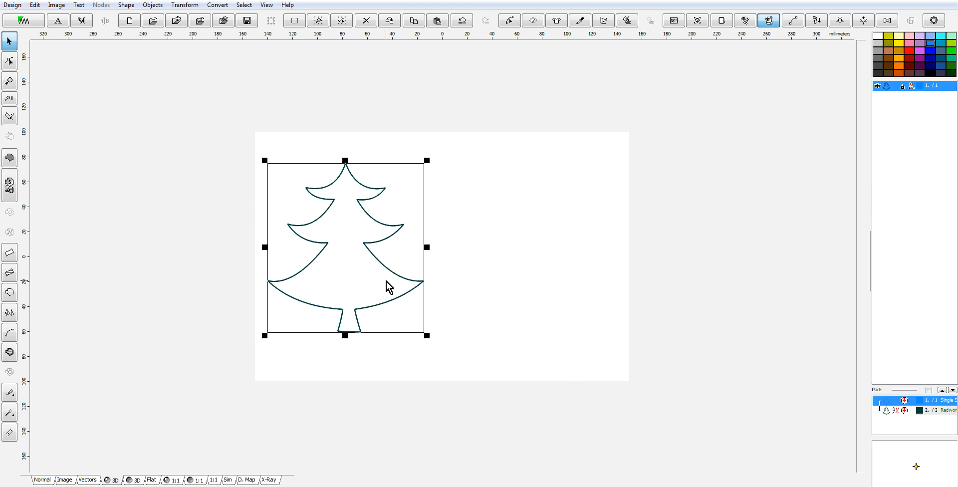
# - Duplicate the grouped tree into the hoop's right half and center the copy vertically
pyautogui.hotkey('ctrl', 'v')
pyautogui.moveTo(335, 258); pyautogui.dragTo(534, 257)
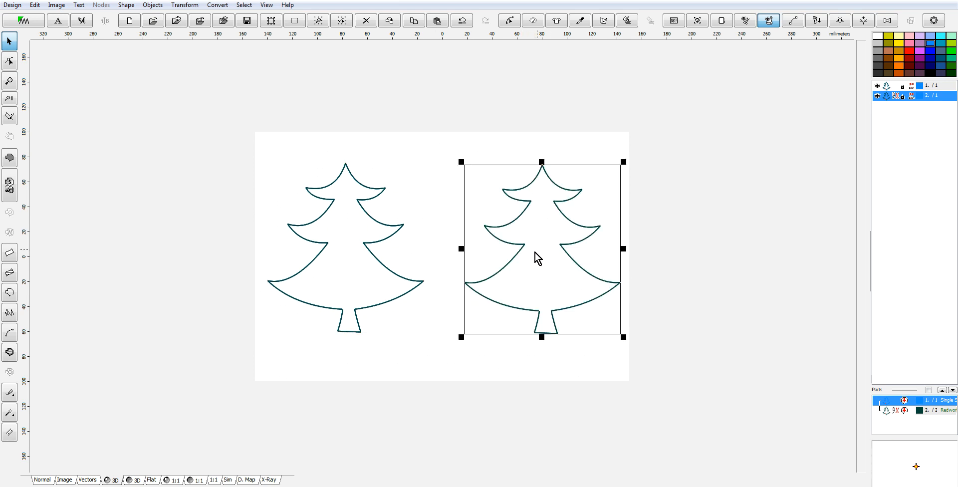
pyautogui.click(185, 5)
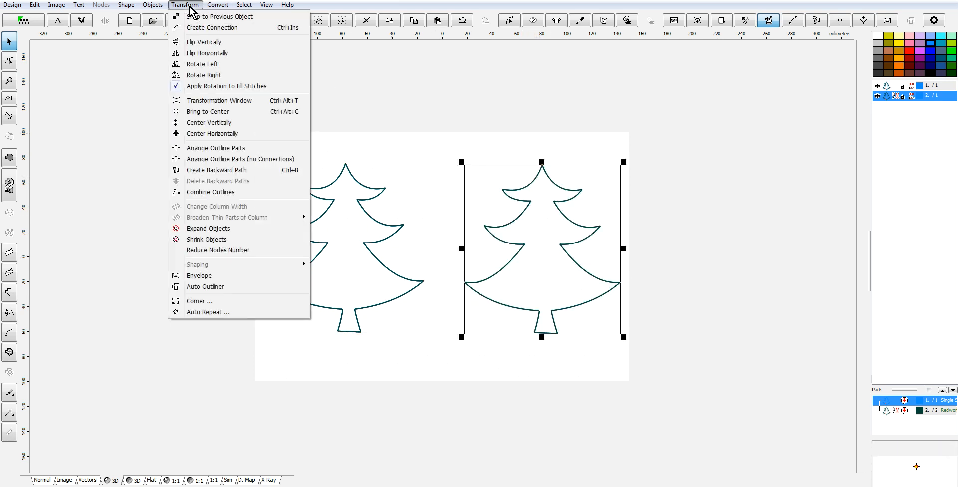
pyautogui.click(231, 122)
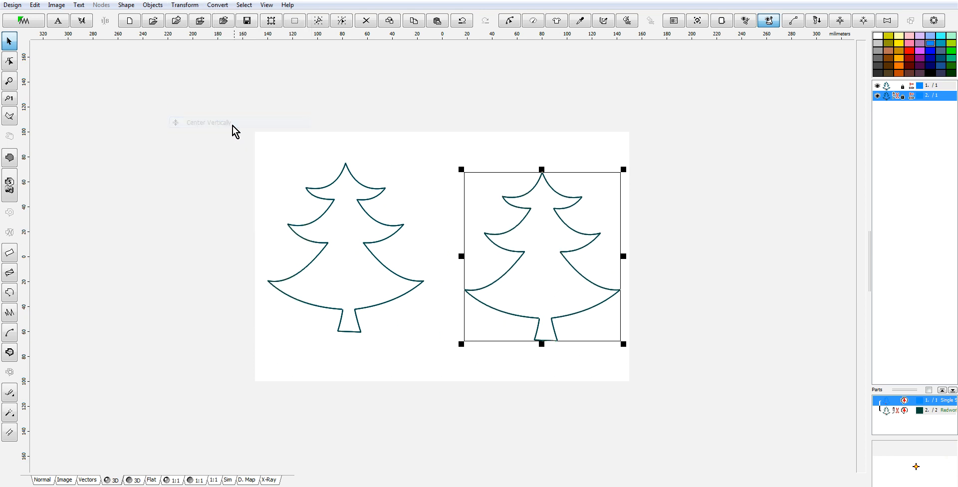
# - Center the original tree group in the hoop's left half vertically
pyautogui.click(379, 240)
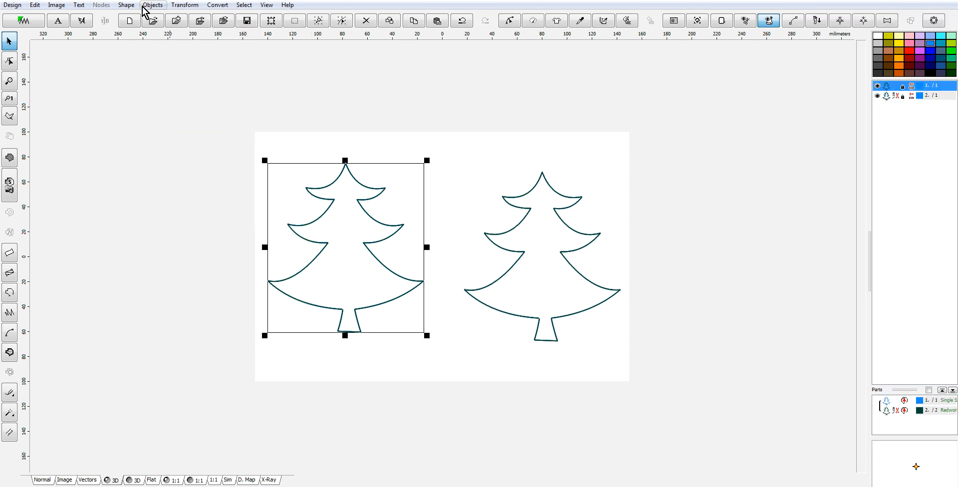
pyautogui.click(194, 7)
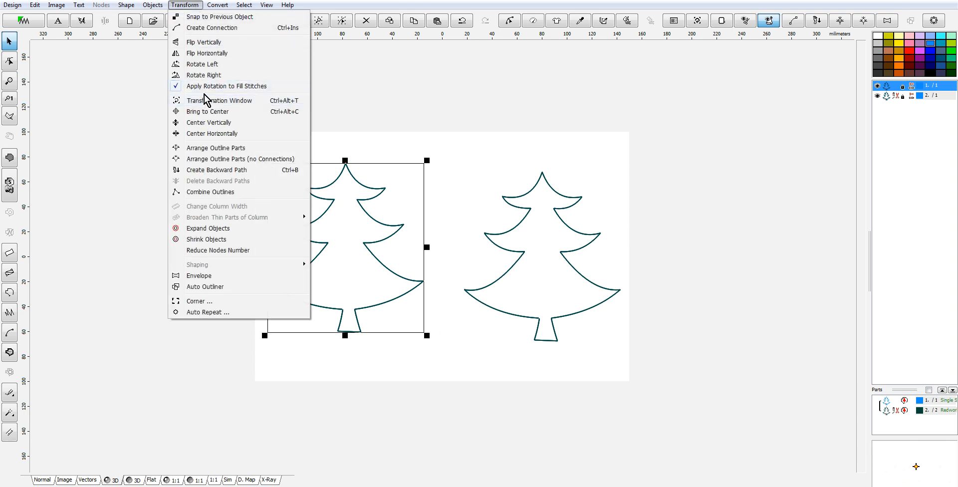
pyautogui.click(219, 123)
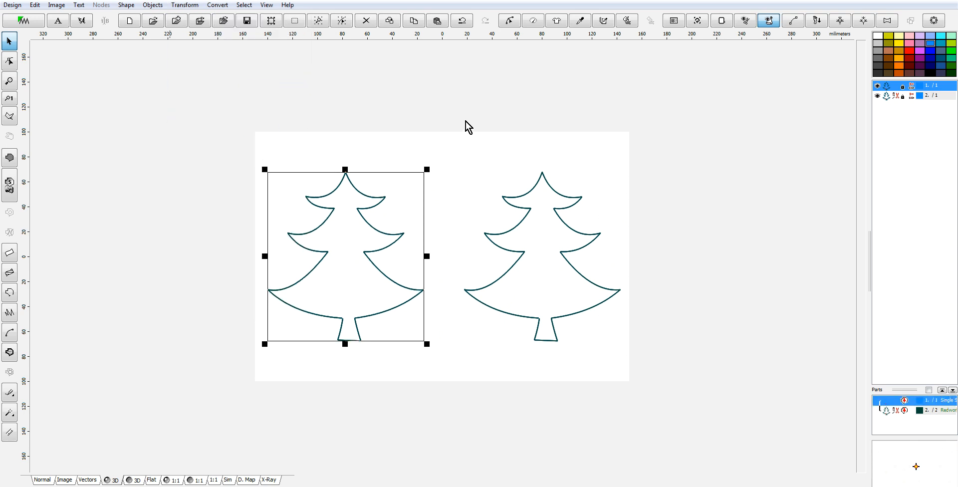
# - Duplicate the original tree group, place the copy between the two trees, and enlarge it to about 158 mm wide
pyautogui.hotkey('ctrl', 'd')
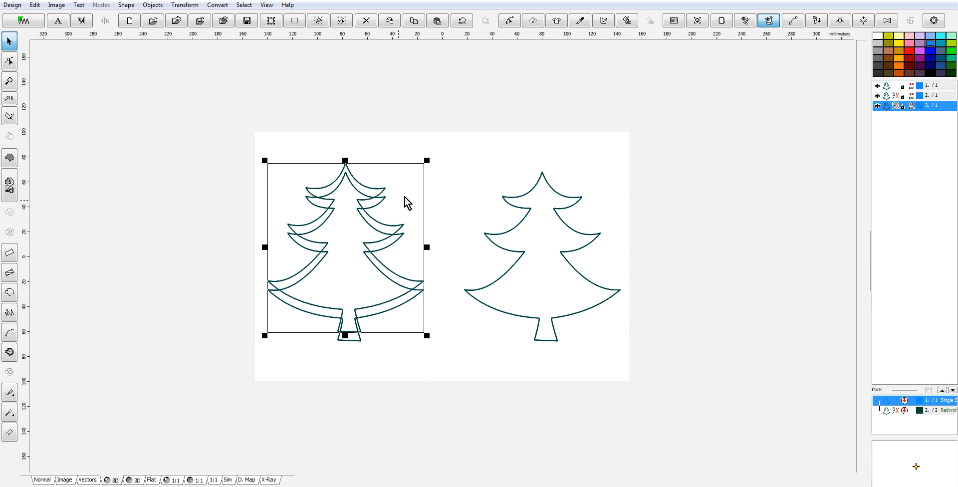
pyautogui.moveTo(364, 250); pyautogui.dragTo(452, 252)
pyautogui.moveTo(519, 164); pyautogui.dragTo(542, 134)
pyautogui.moveTo(458, 252); pyautogui.dragTo(453, 271)
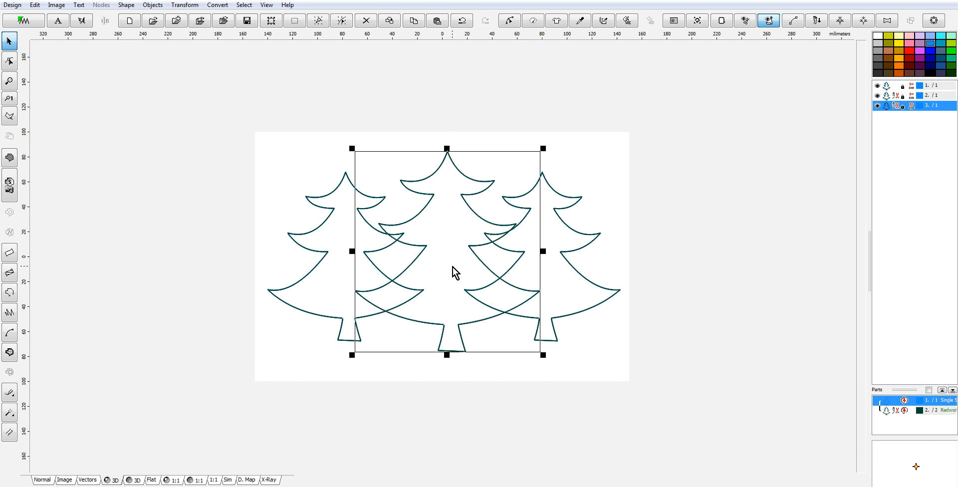
pyautogui.moveTo(542, 148); pyautogui.dragTo(552, 138)
pyautogui.moveTo(434, 230); pyautogui.dragTo(434, 231)
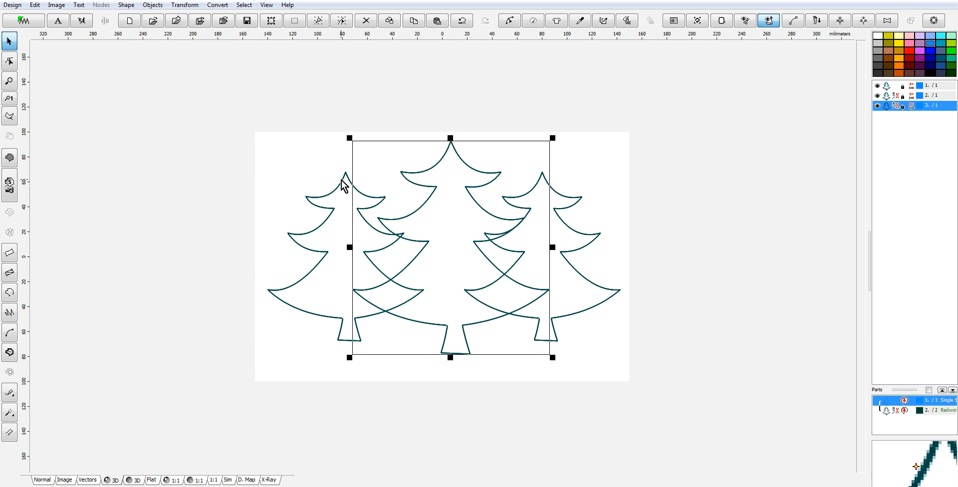
# - Center the large middle tree vertically in the hoop
pyautogui.click(343, 200)
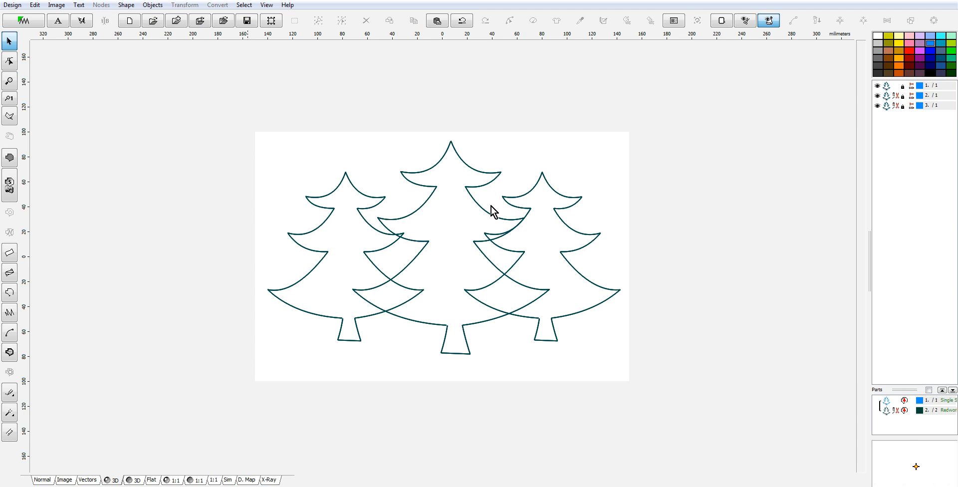
pyautogui.click(471, 189)
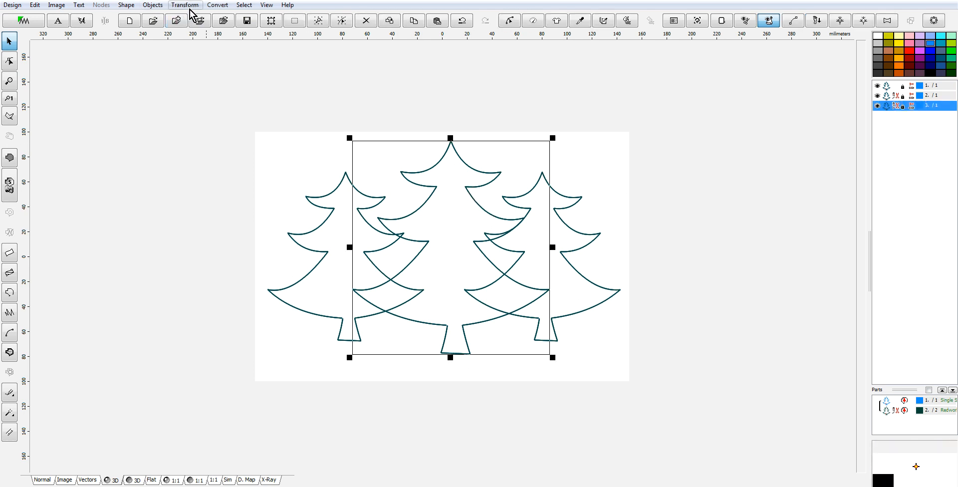
pyautogui.click(187, 5)
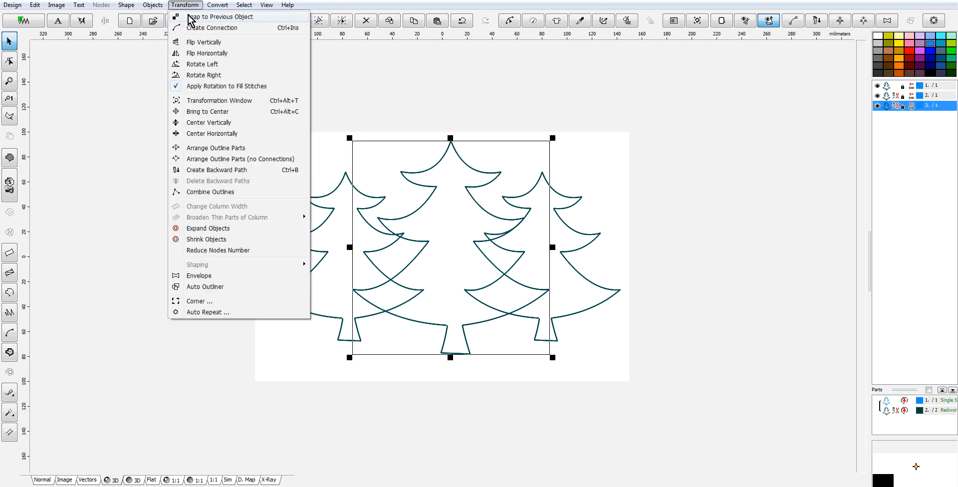
pyautogui.click(227, 122)
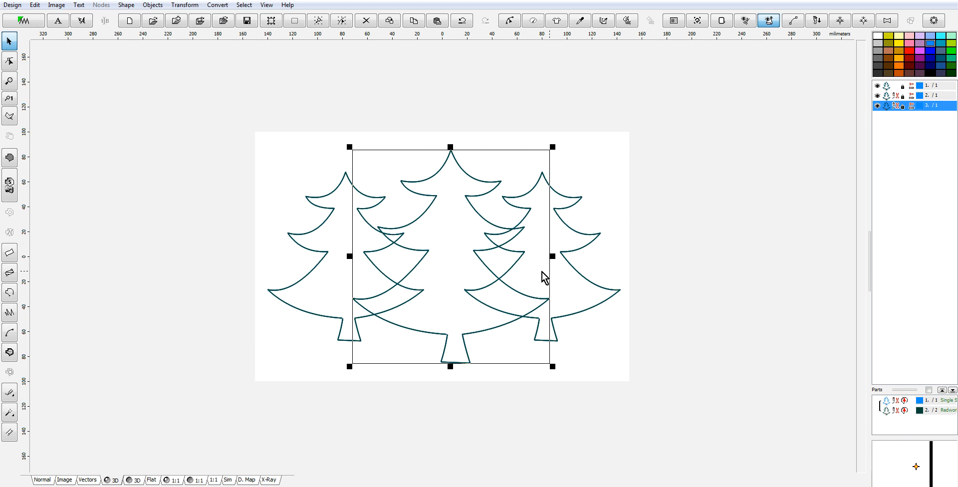
# - Enlarge the middle tree to about 169 mm wide and recenter it between the two smaller trees
pyautogui.moveTo(555, 146); pyautogui.dragTo(569, 132)
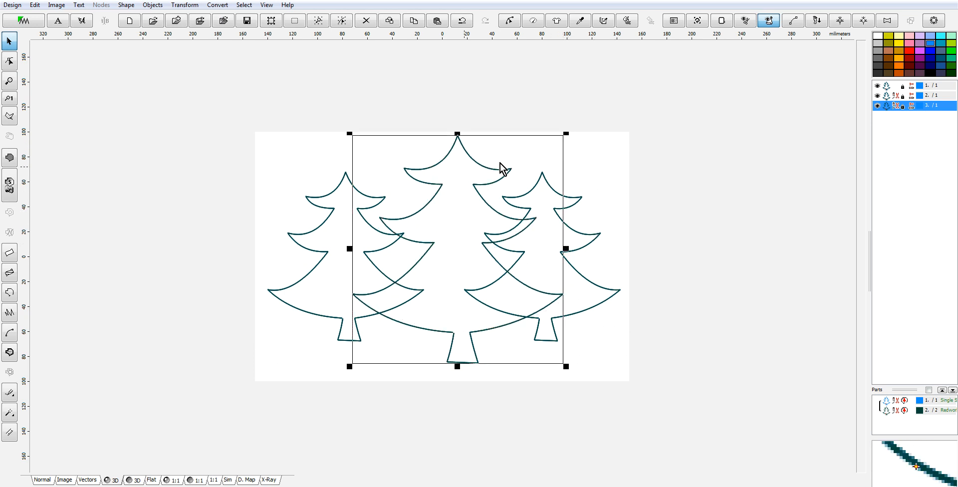
pyautogui.click(185, 5)
pyautogui.click(223, 128)
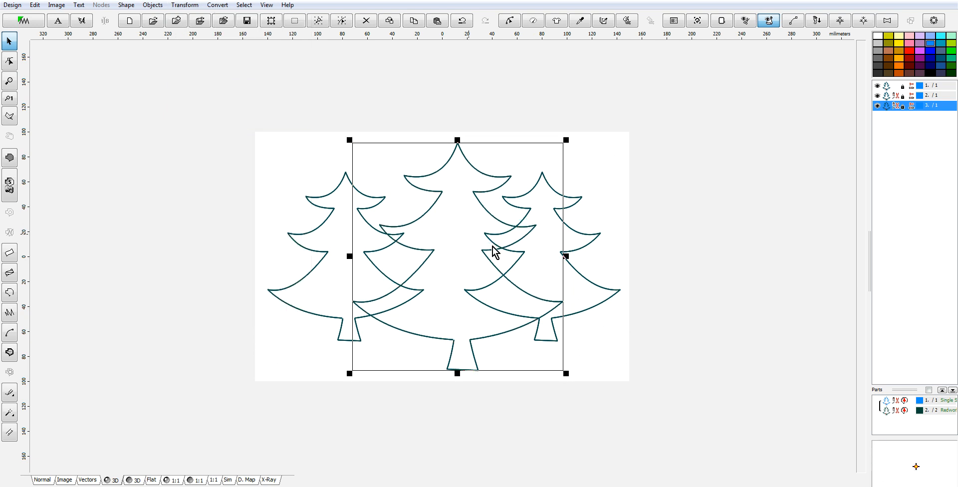
pyautogui.moveTo(472, 237); pyautogui.dragTo(462, 235)
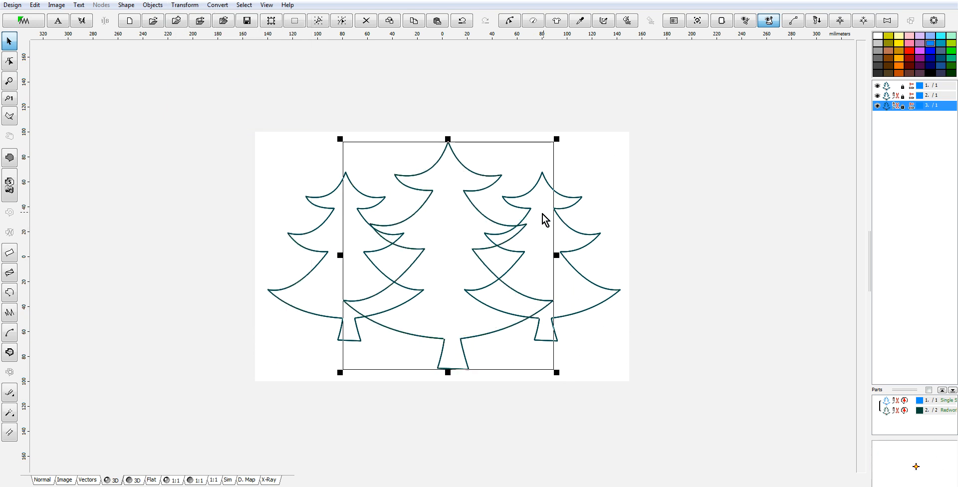